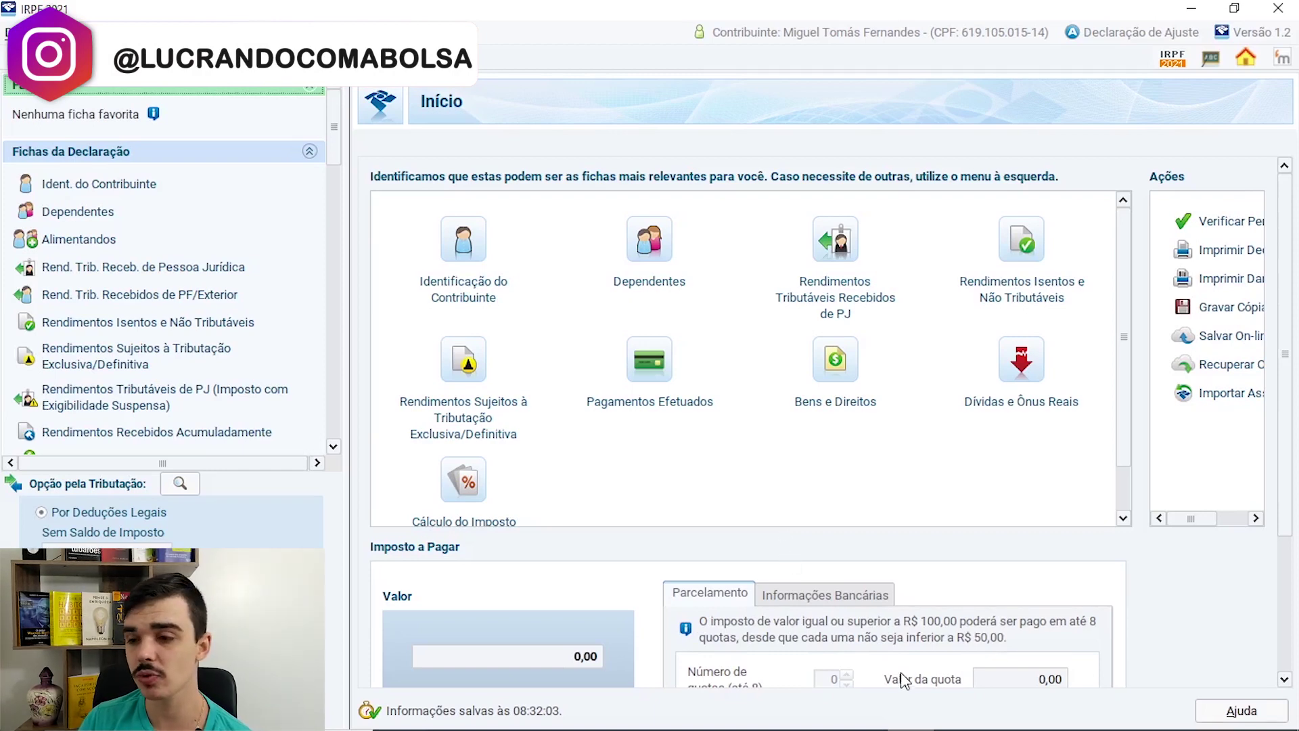
Step: Open the 100 Itaúsa shares entry, code 31, in Bens e Direitos for editing
left_click(972, 716)
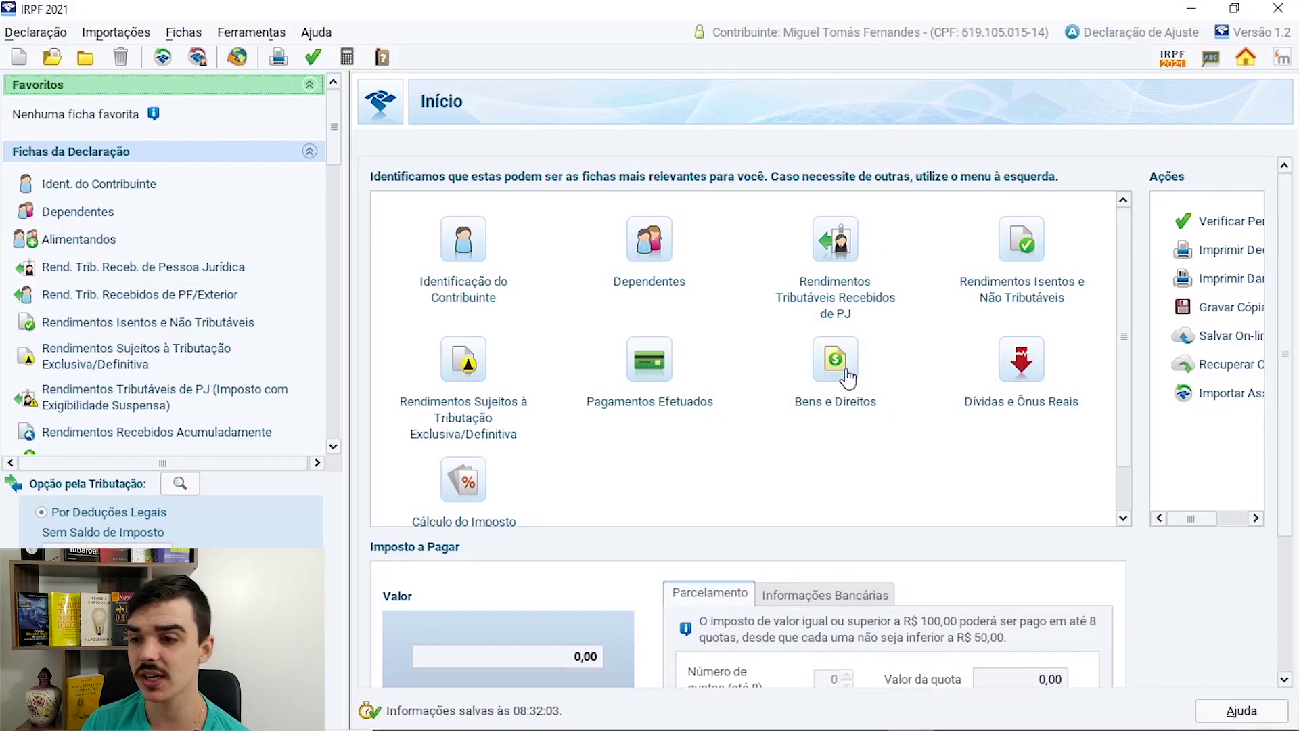
left_click(847, 376)
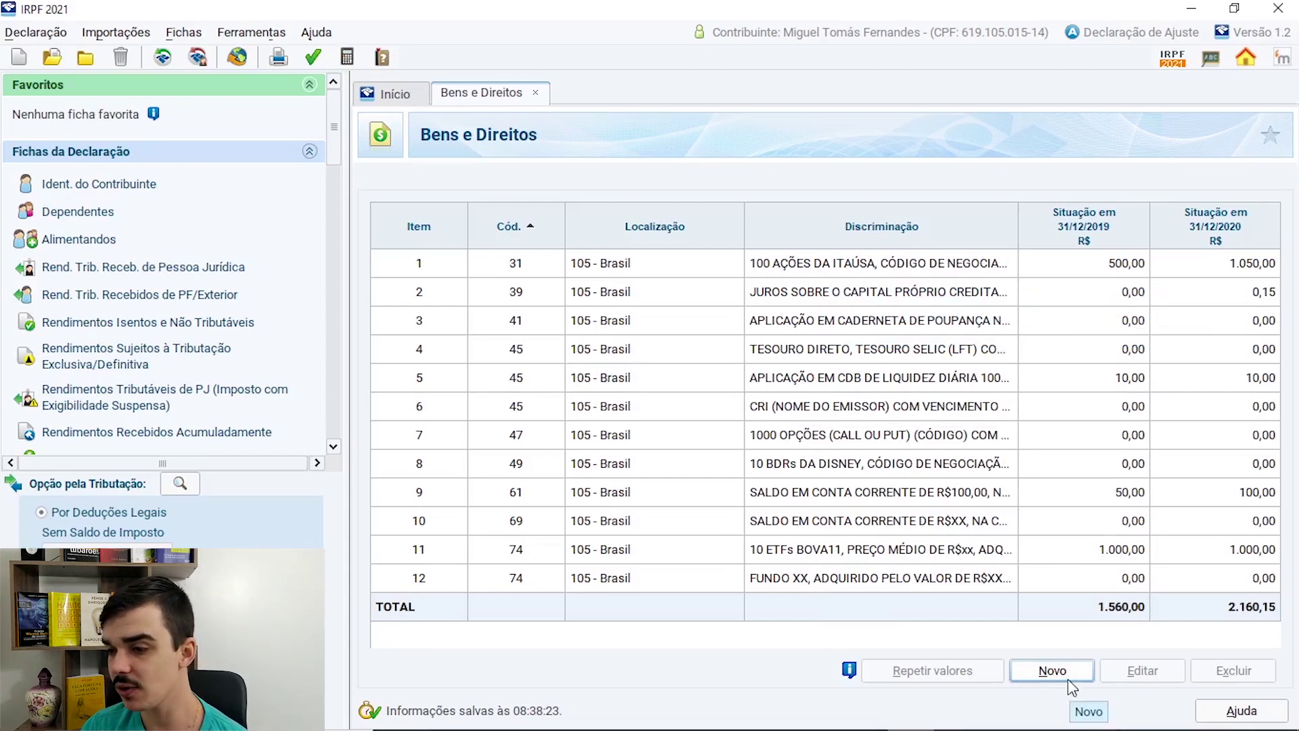
left_click(892, 265)
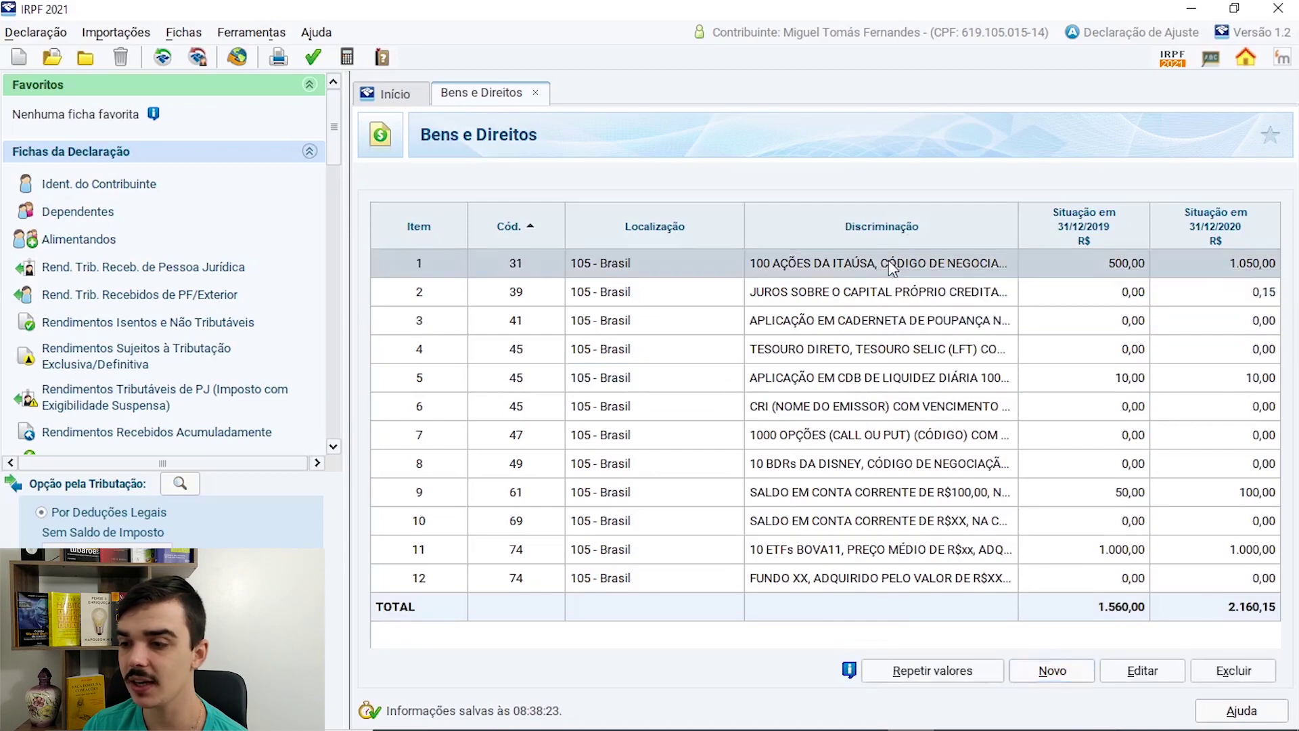
left_click(1144, 671)
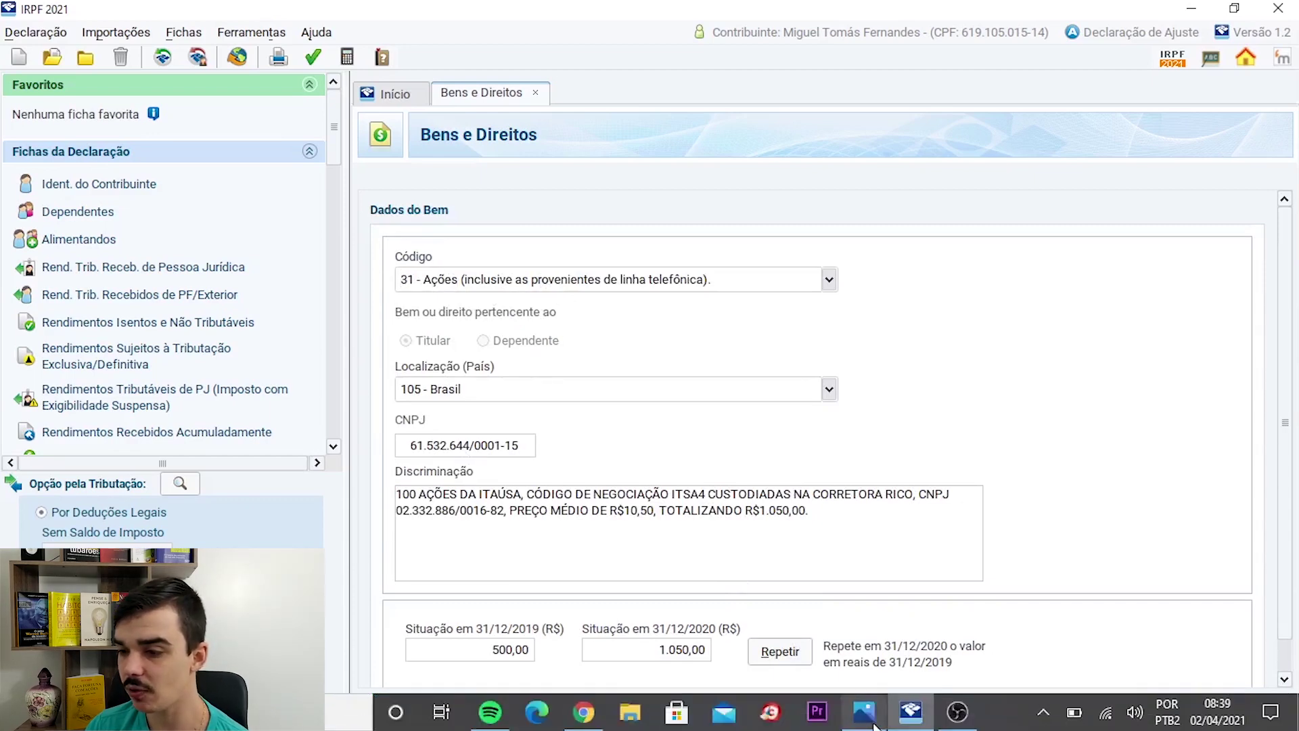
Step: Check the share entry's CNPJ against the income report in Photos, and review its description and the 2019 and 2020 year-end balances
left_click(864, 721)
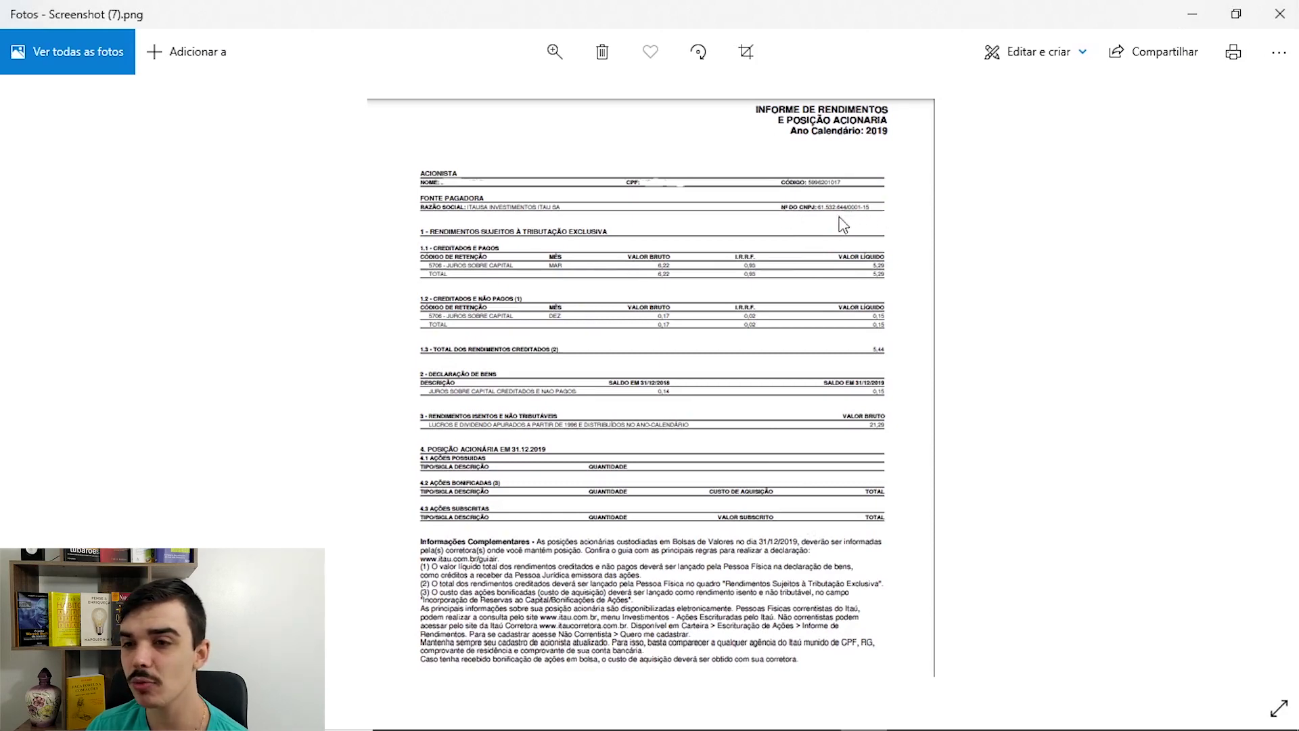
key("alt+Tab")
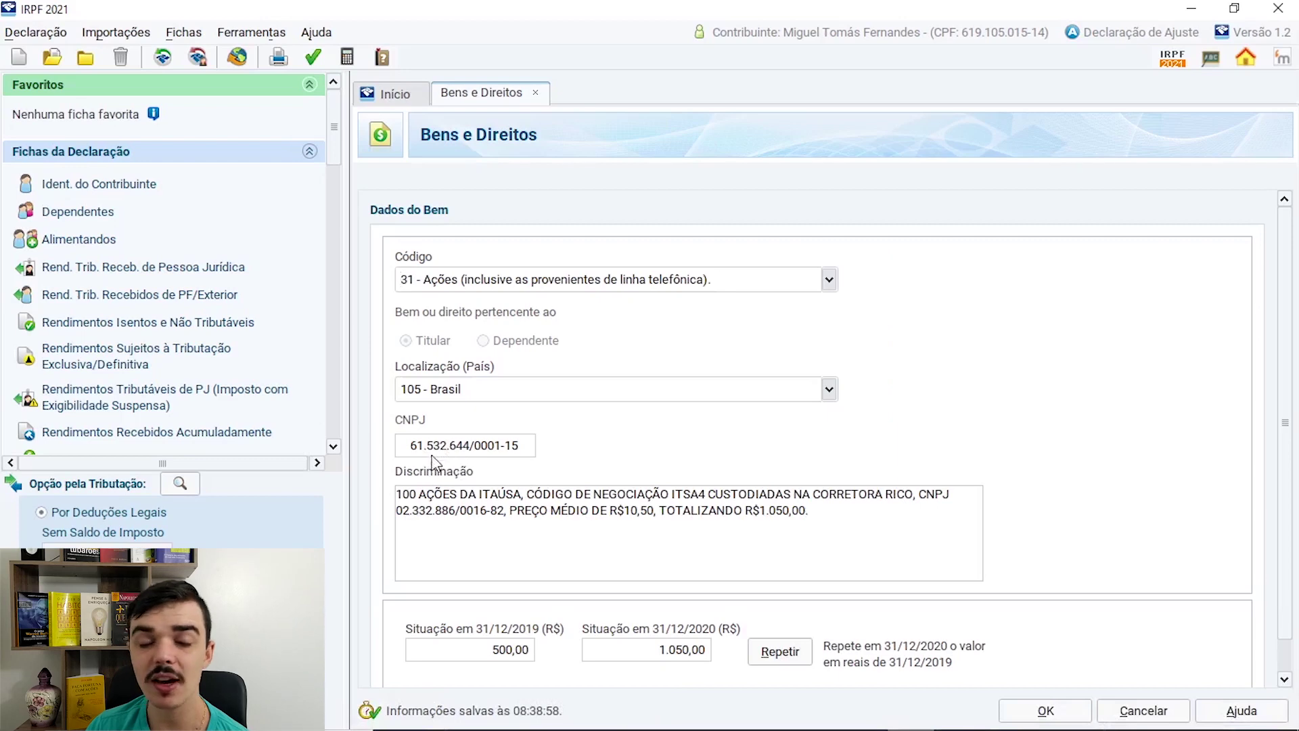
scroll(477, 453, "down", 1)
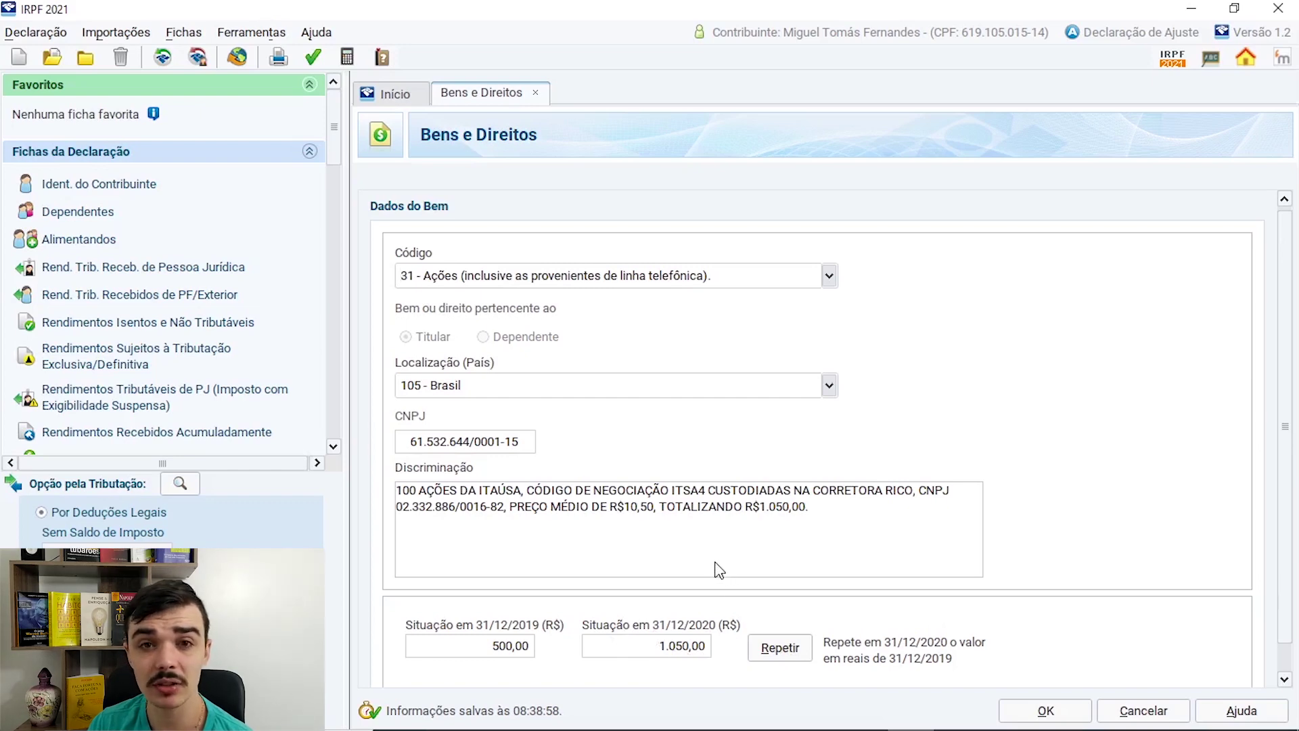
left_click_drag(833, 509, 745, 516)
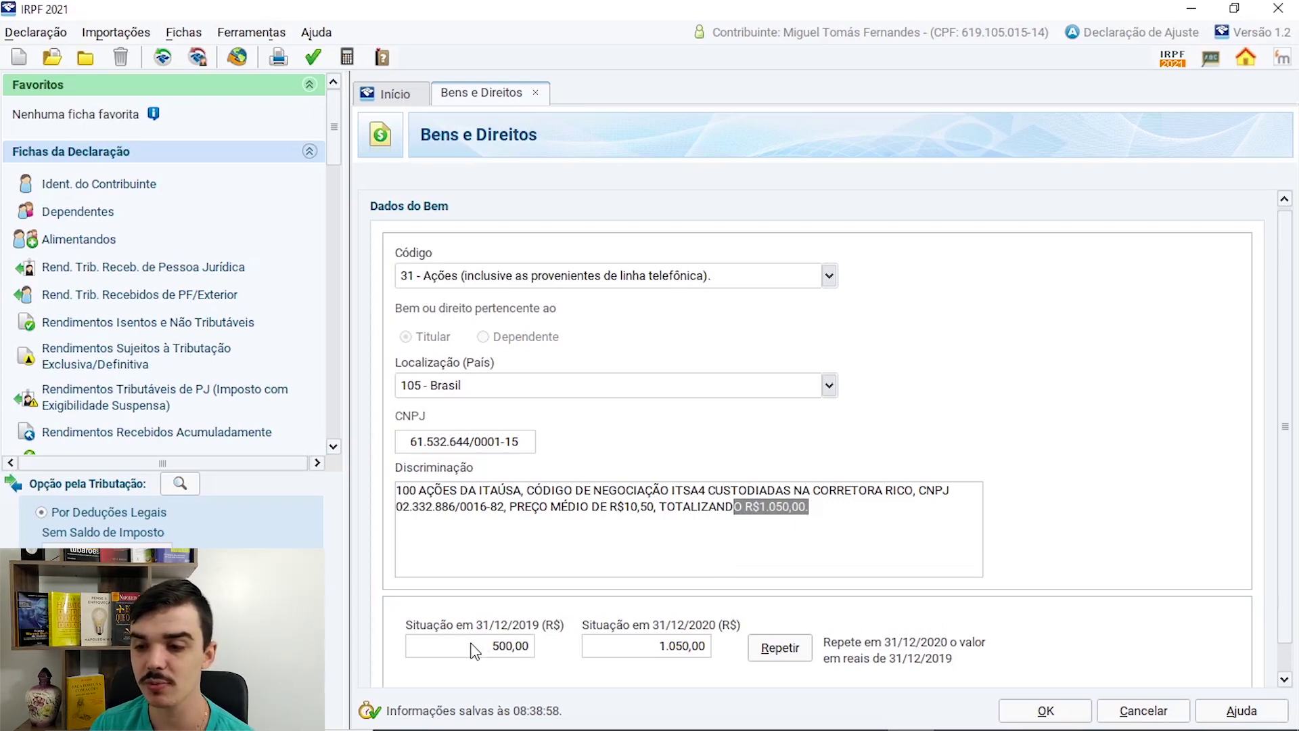
left_click(504, 660)
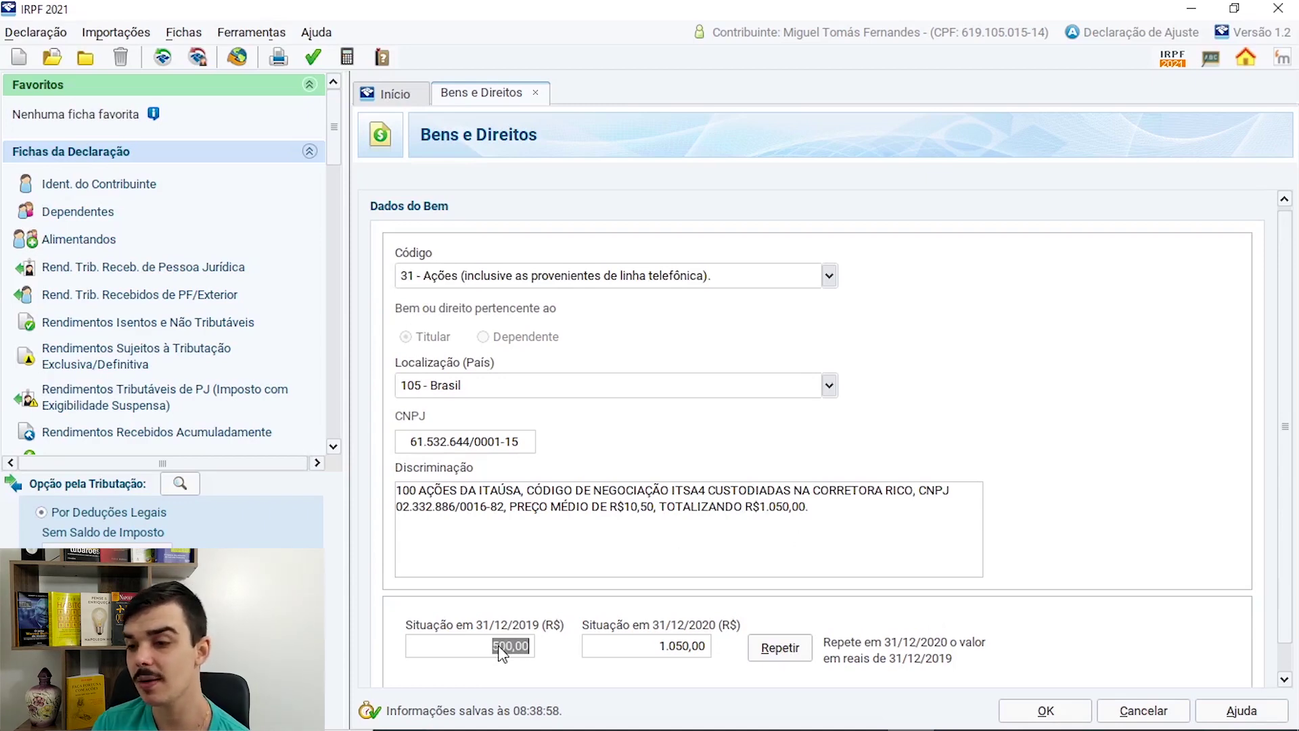
double_click(677, 648)
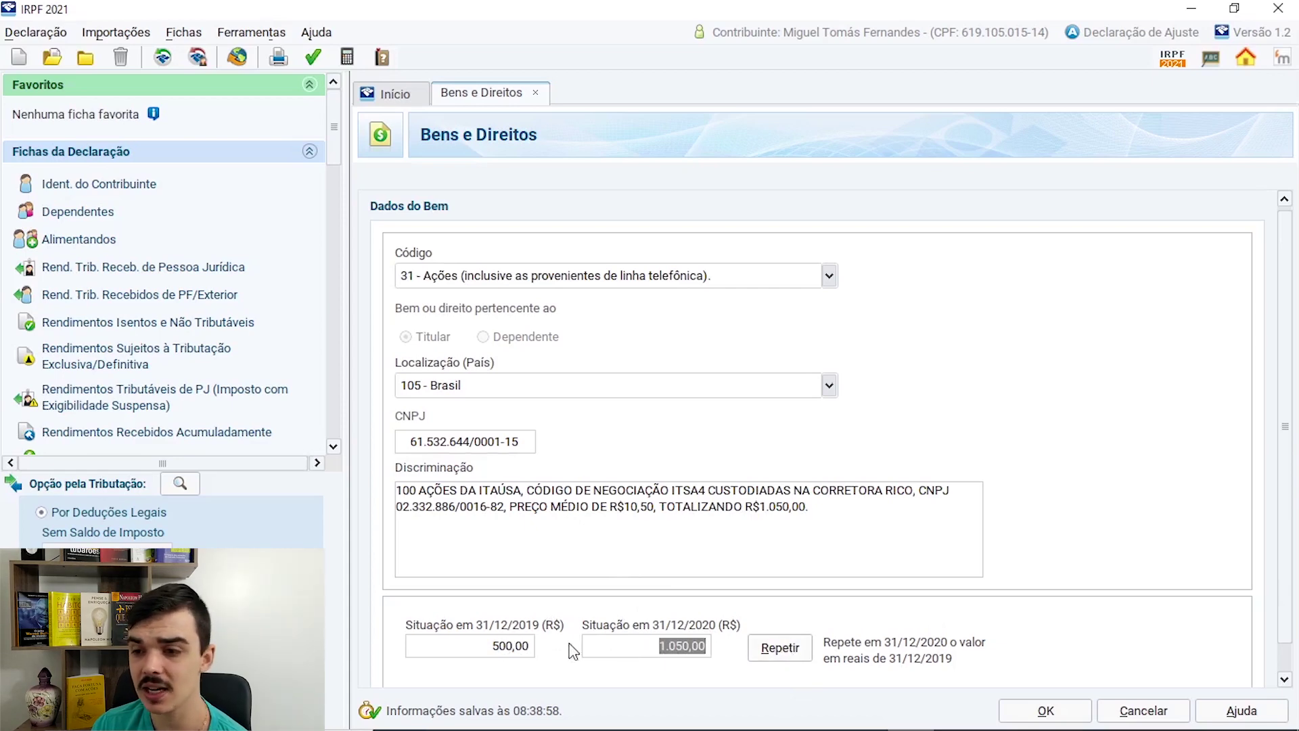
left_click(529, 647)
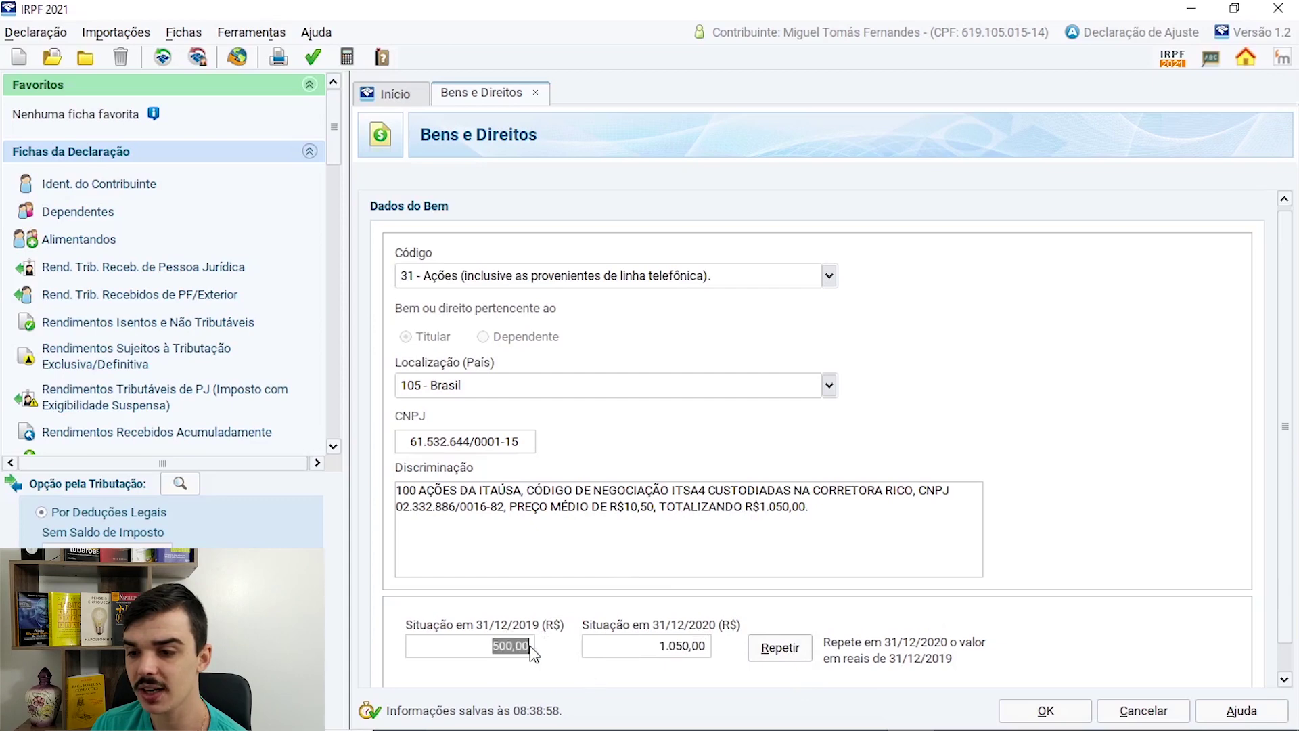
Step: Try repeating the 31/12/2019 balance into 31/12/2020, including after setting the 2020 balance to 0, and discard the edits
left_click(781, 650)
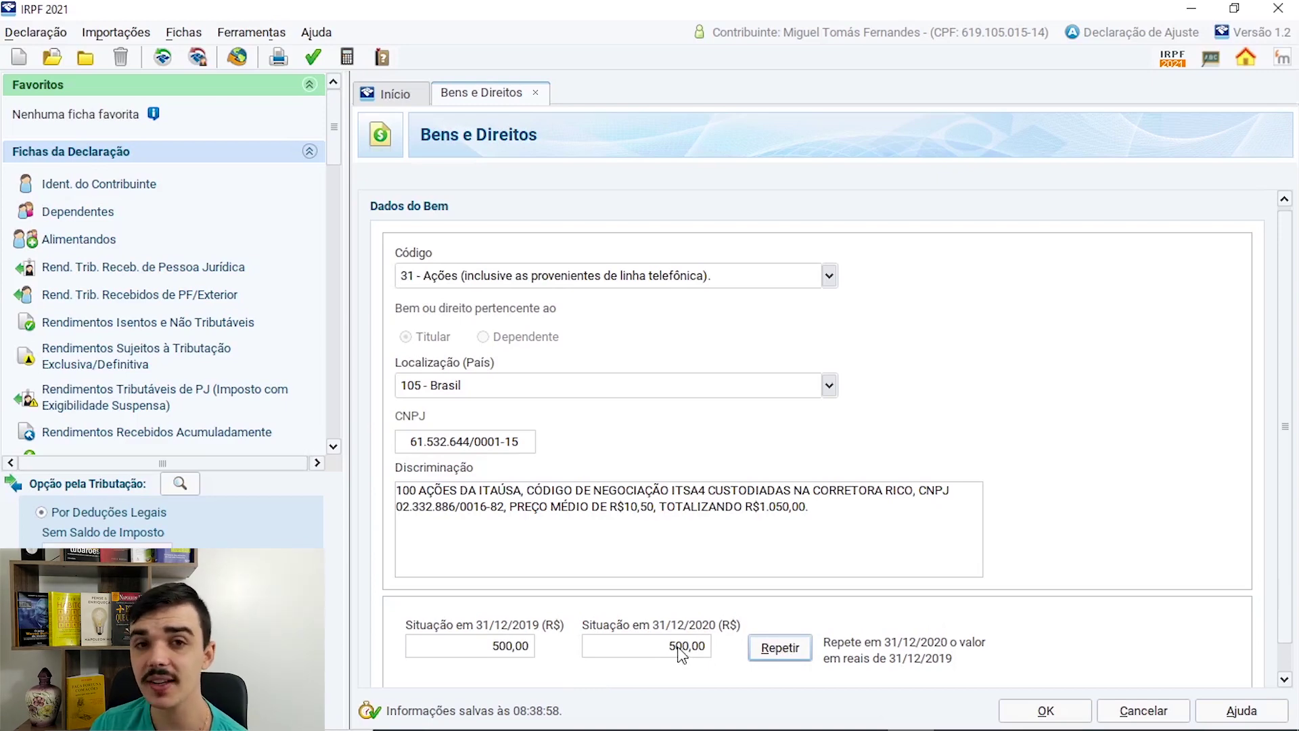
left_click(681, 649)
type("0")
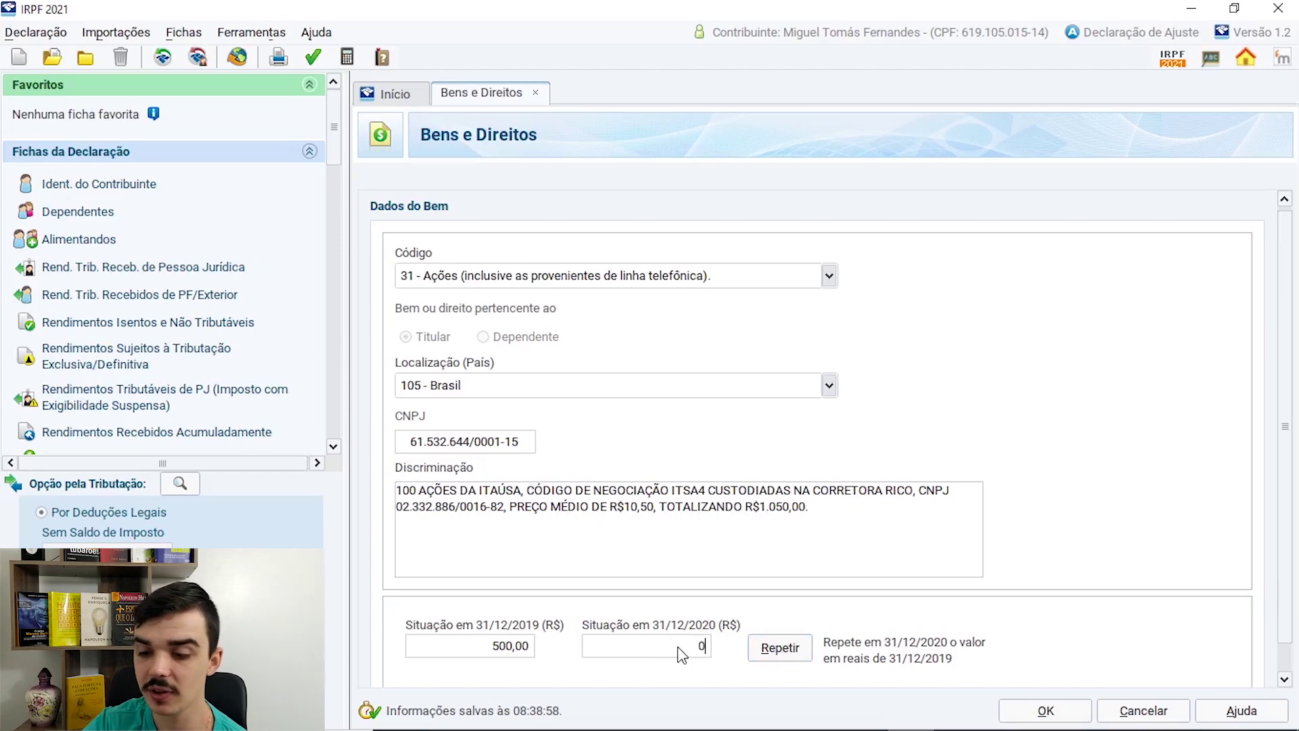
key("Tab")
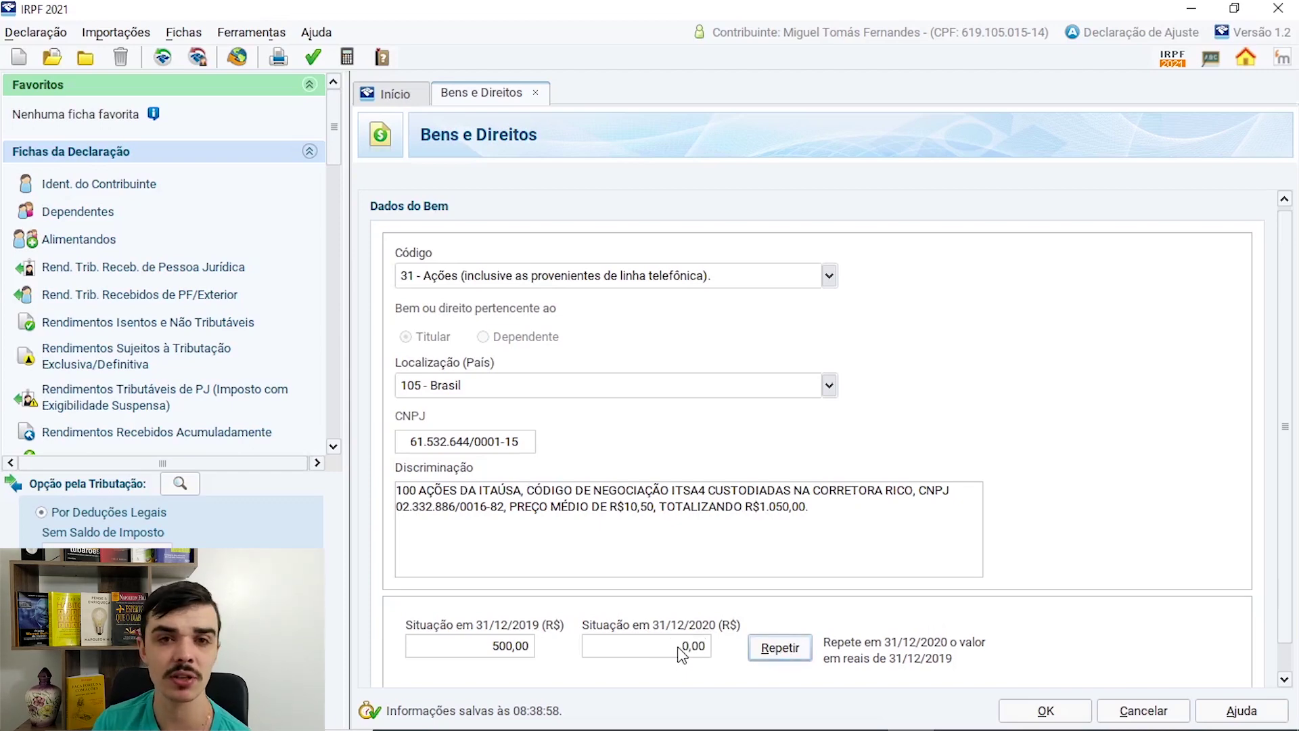
key("space")
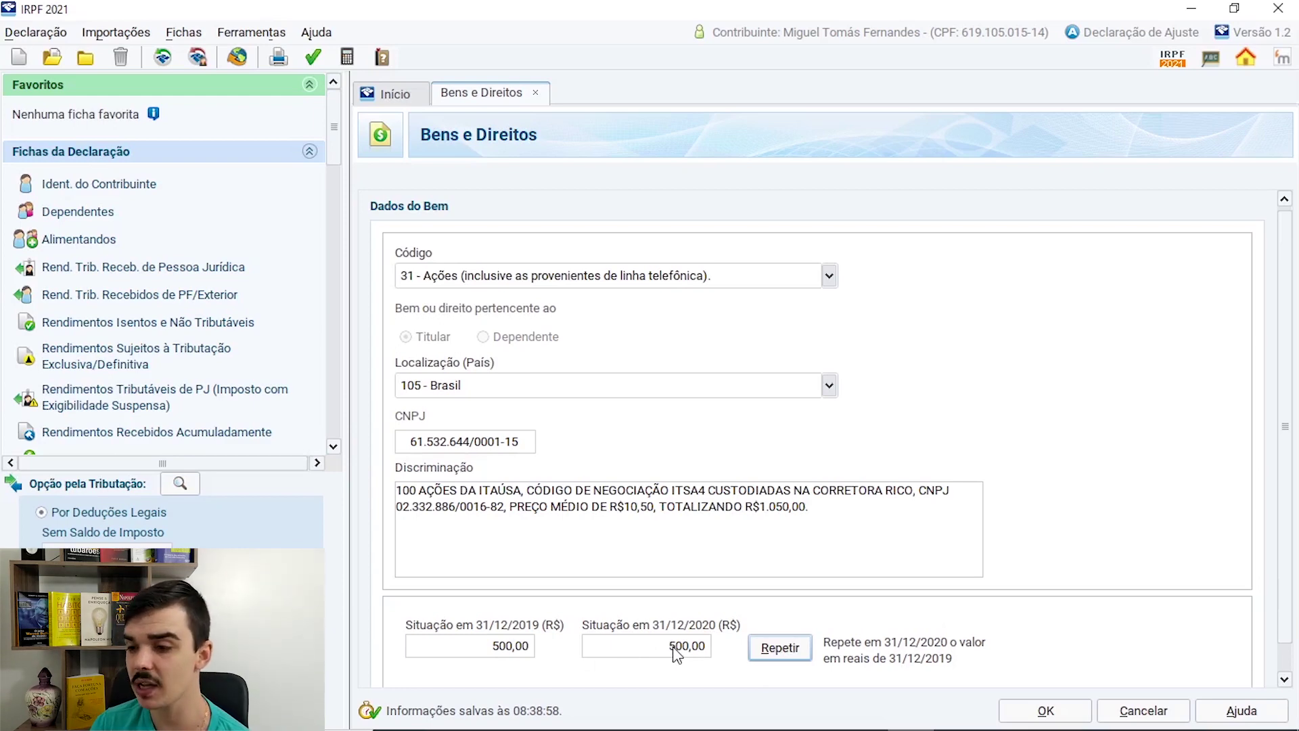
left_click(1144, 710)
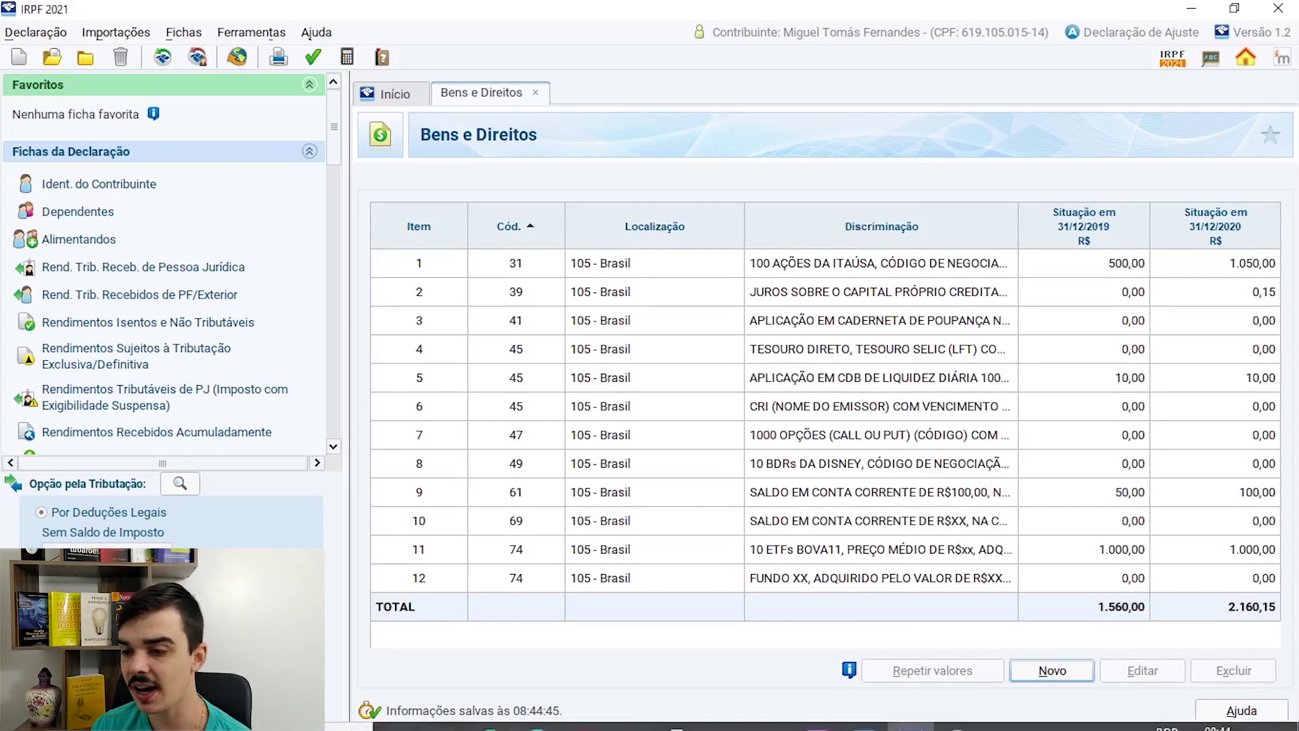
Step: Consult the income report and open the Itaúsa dividends entry, type 09, in Rendimentos Isentos e Não Tributáveis for editing
left_click(866, 718)
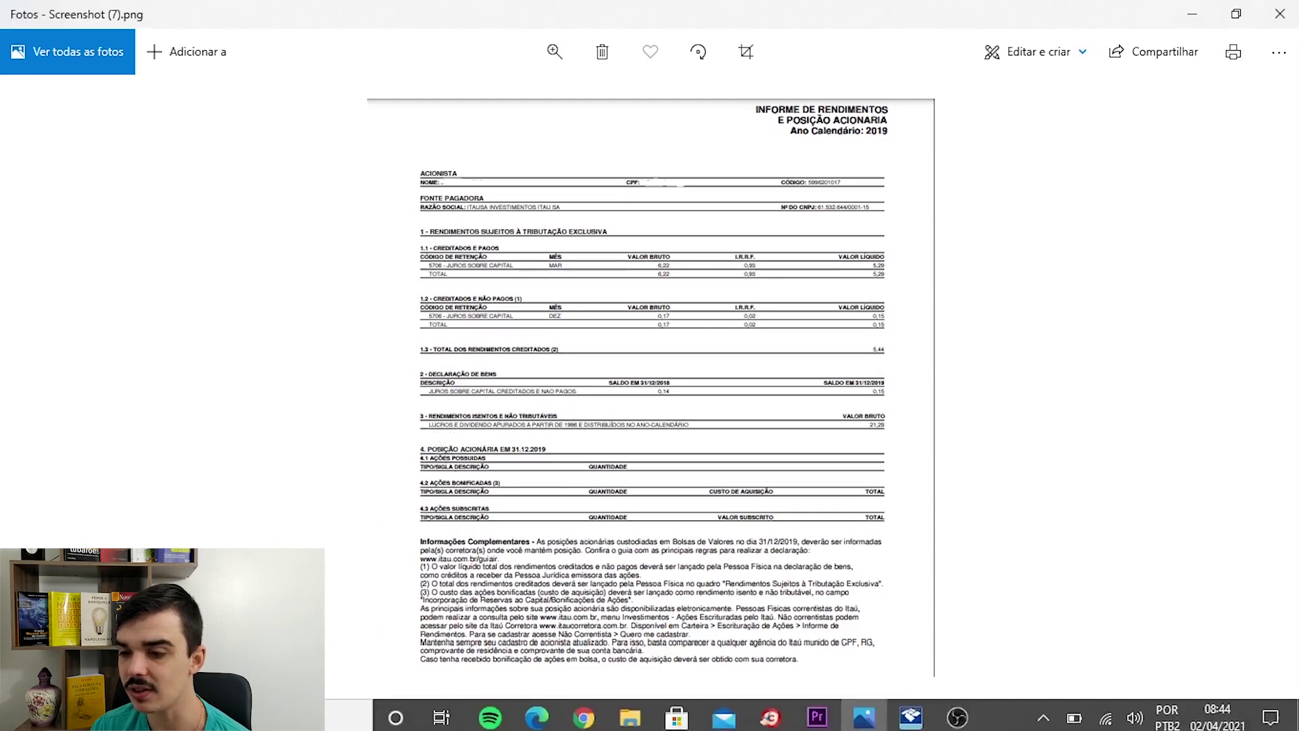
left_click(754, 721)
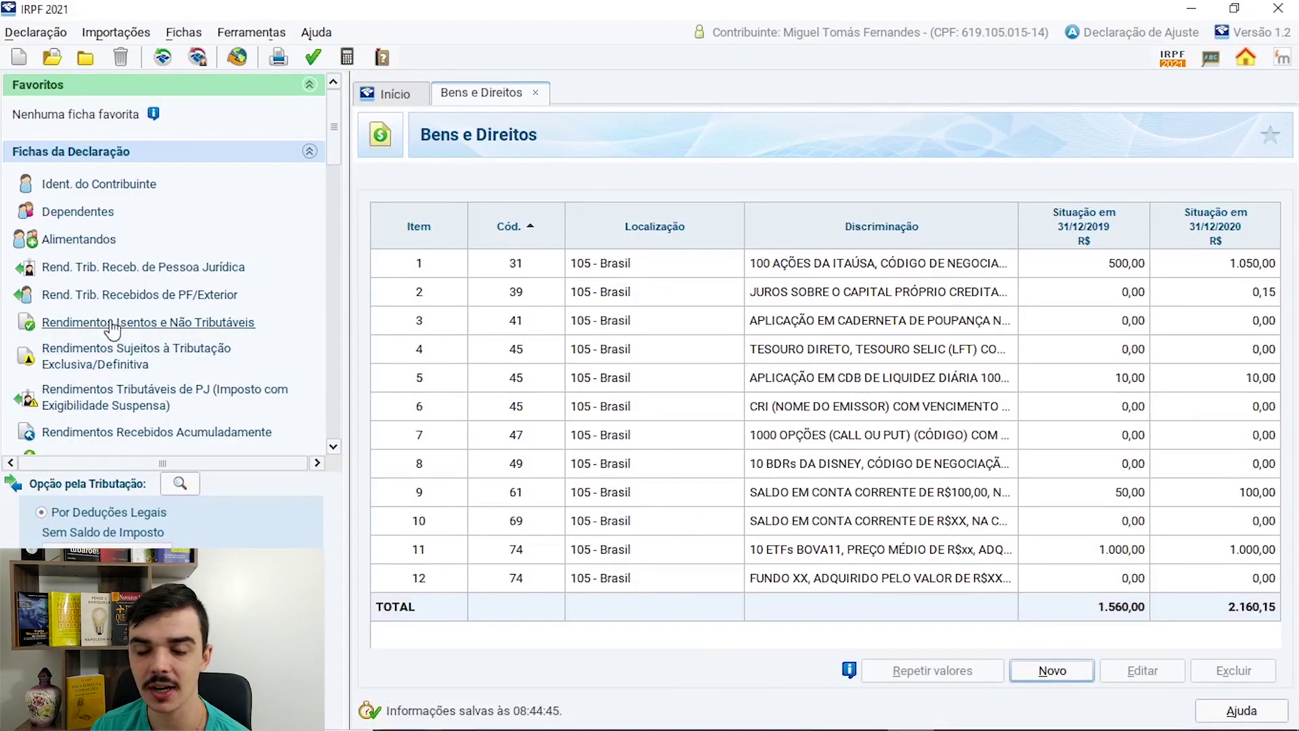
left_click(110, 324)
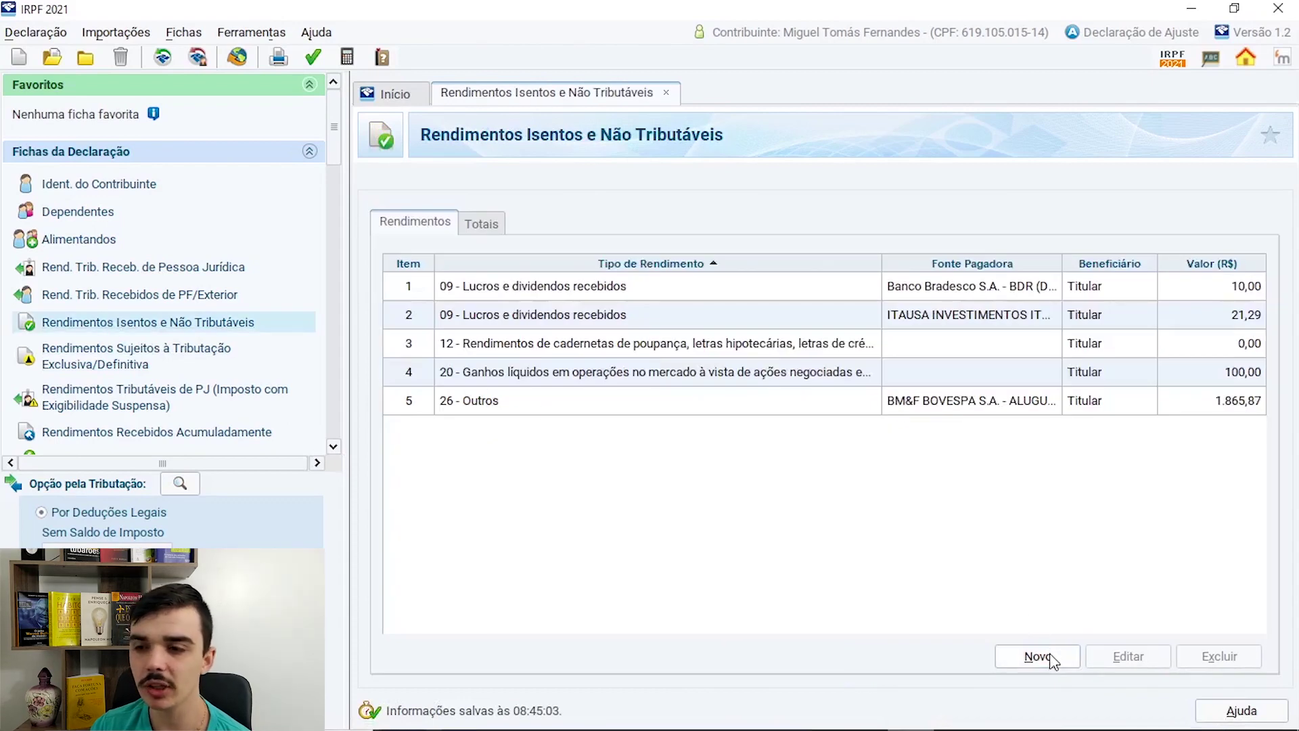
left_click(573, 320)
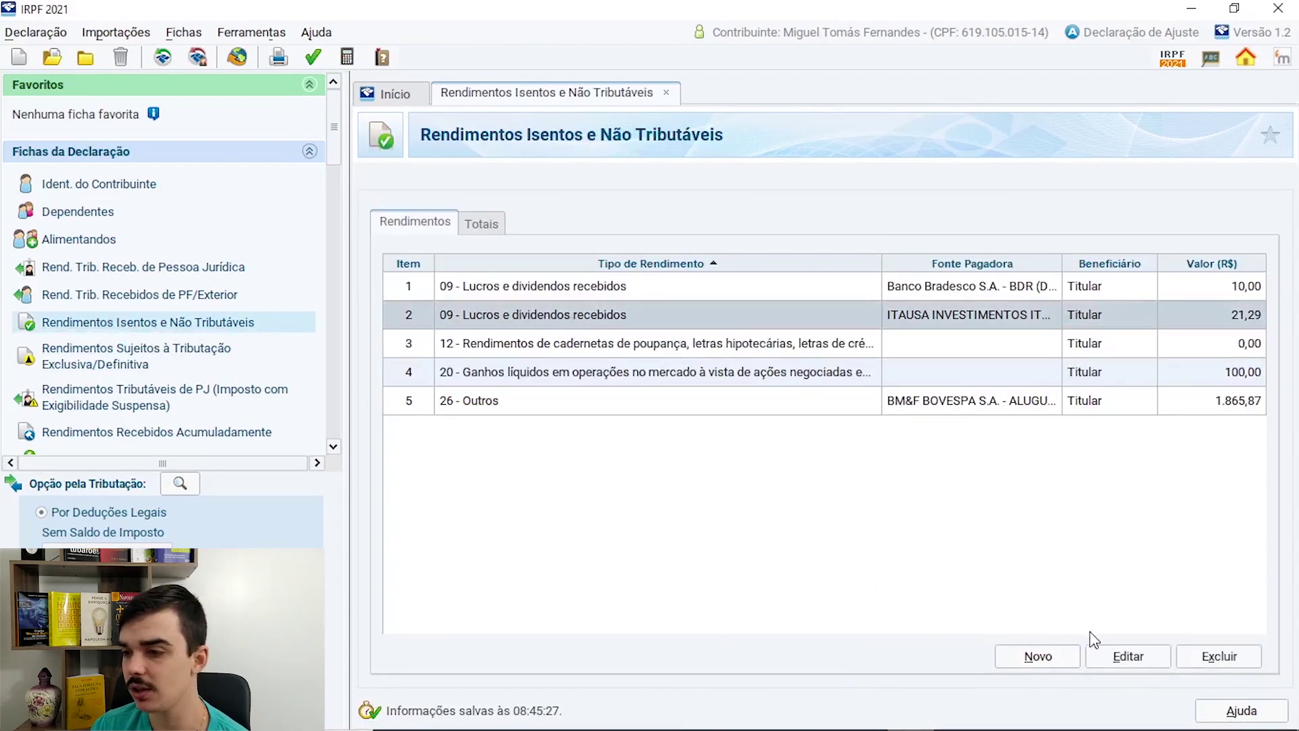
left_click(1122, 656)
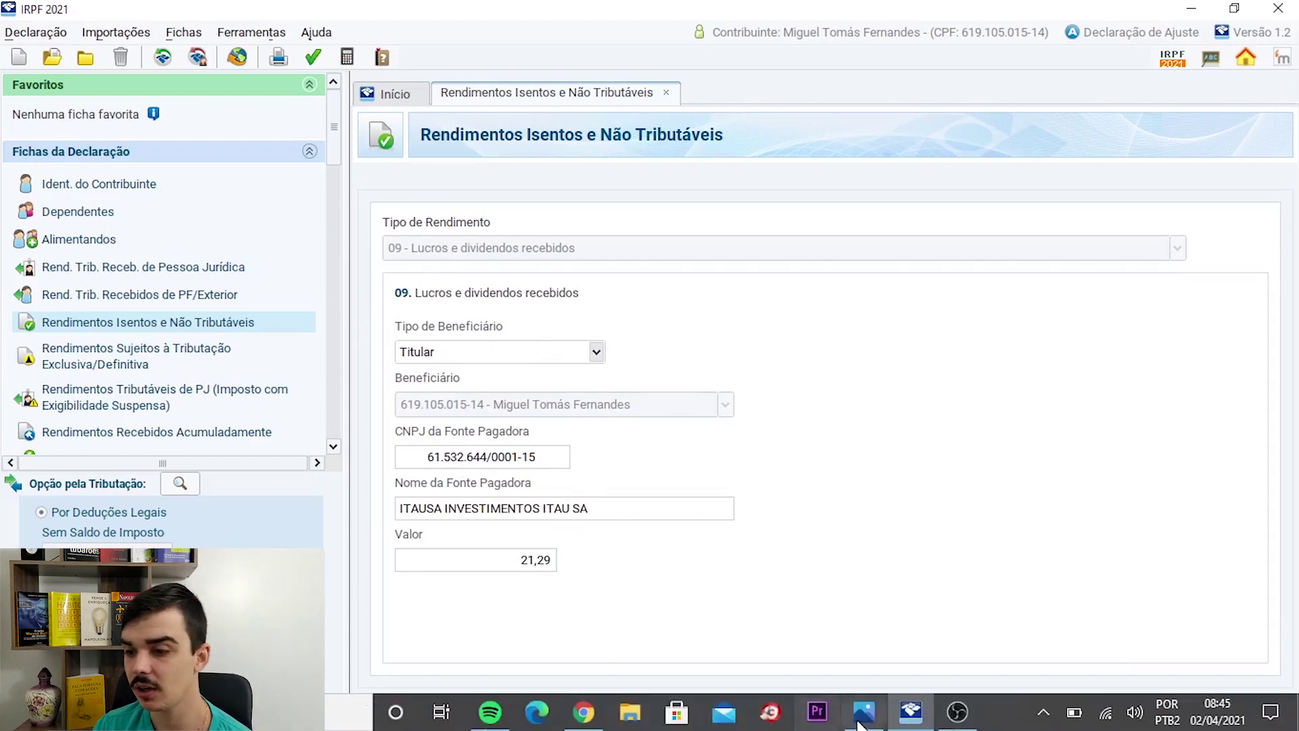
Step: Compare the dividend entry's payer CNPJ and value with the income report in Photos, and confirm the entry
left_click(865, 711)
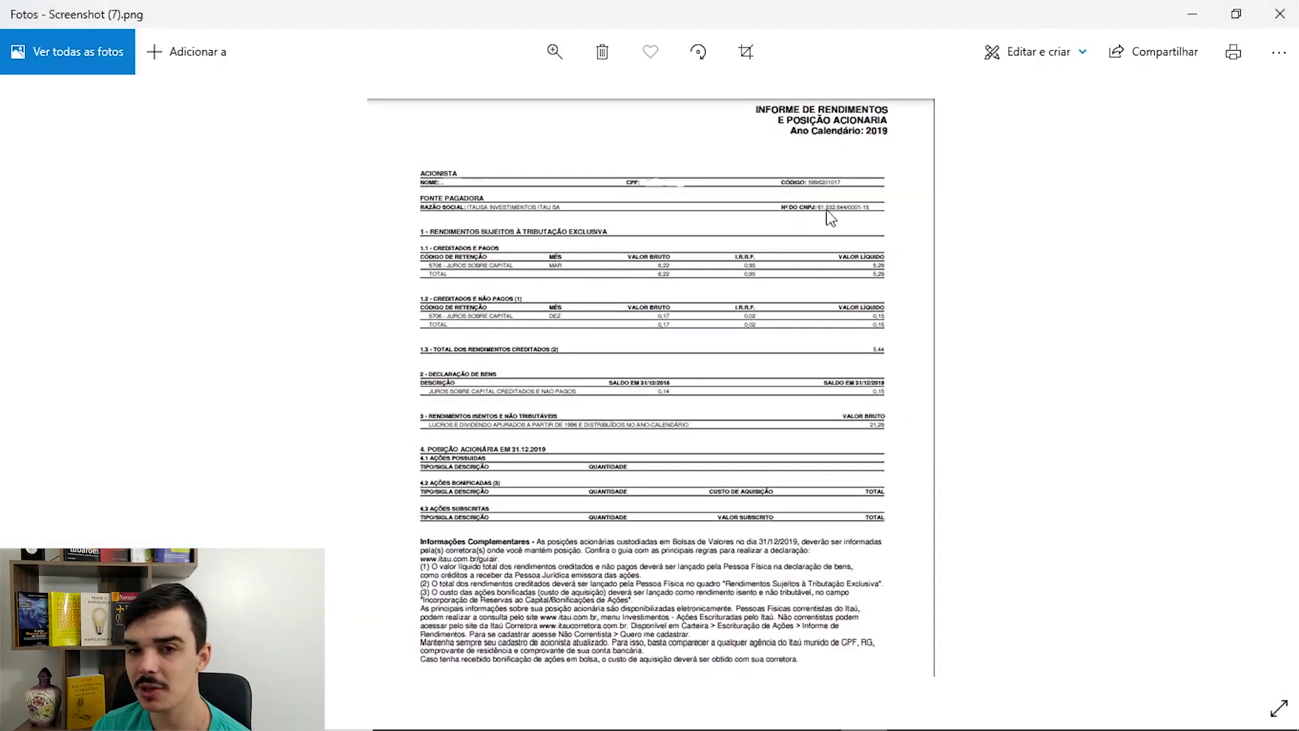
mouse_move(854, 724)
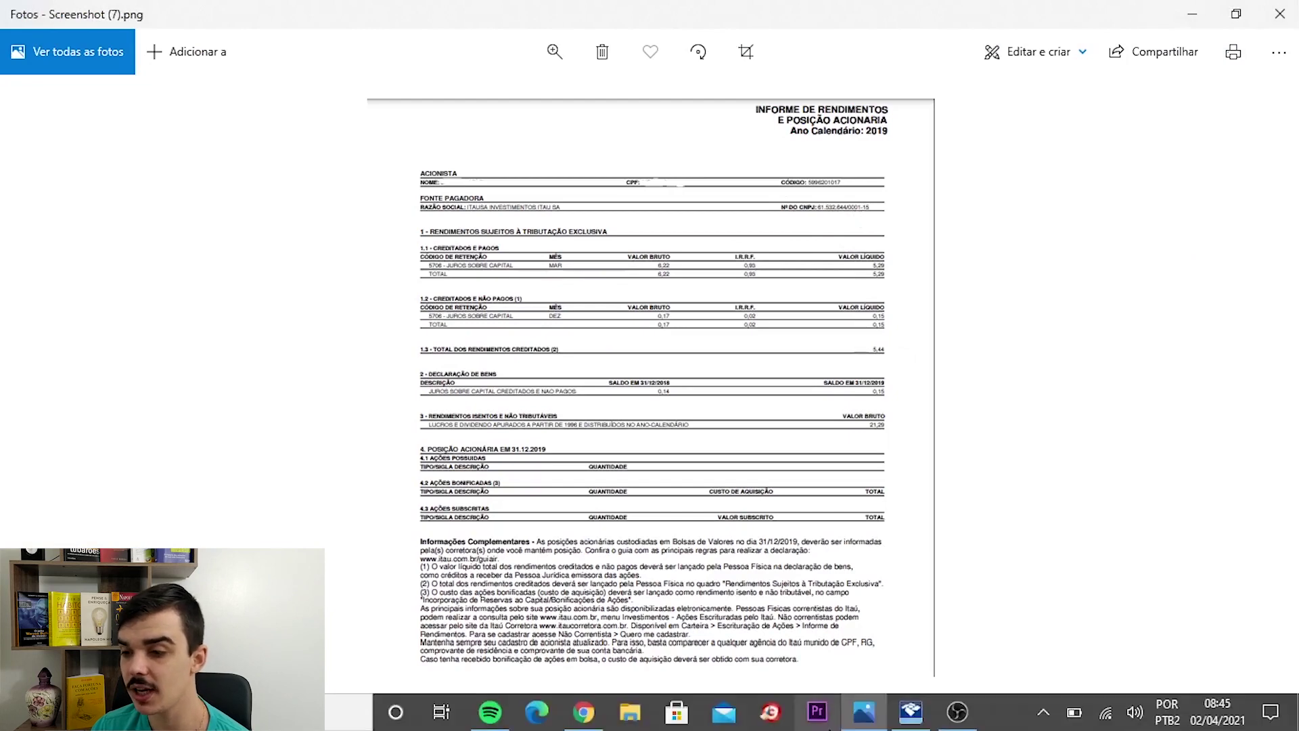
left_click(908, 713)
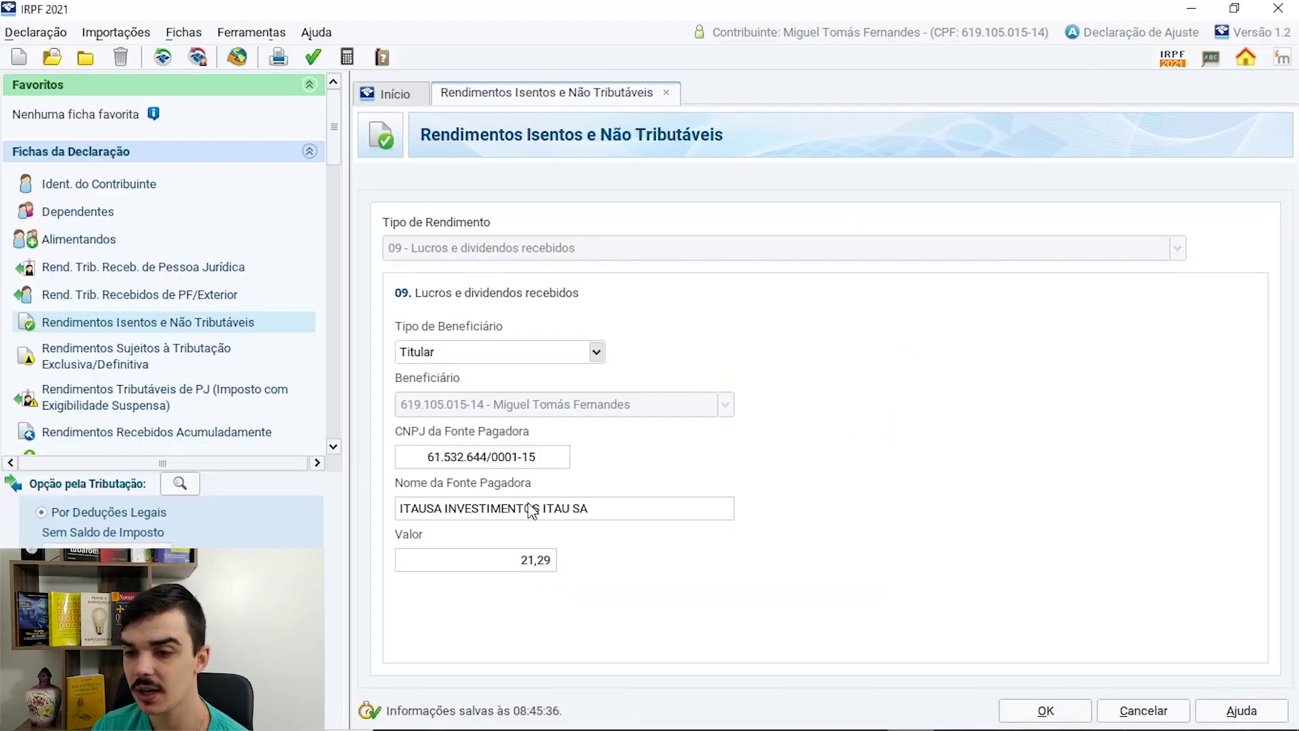
left_click(488, 562)
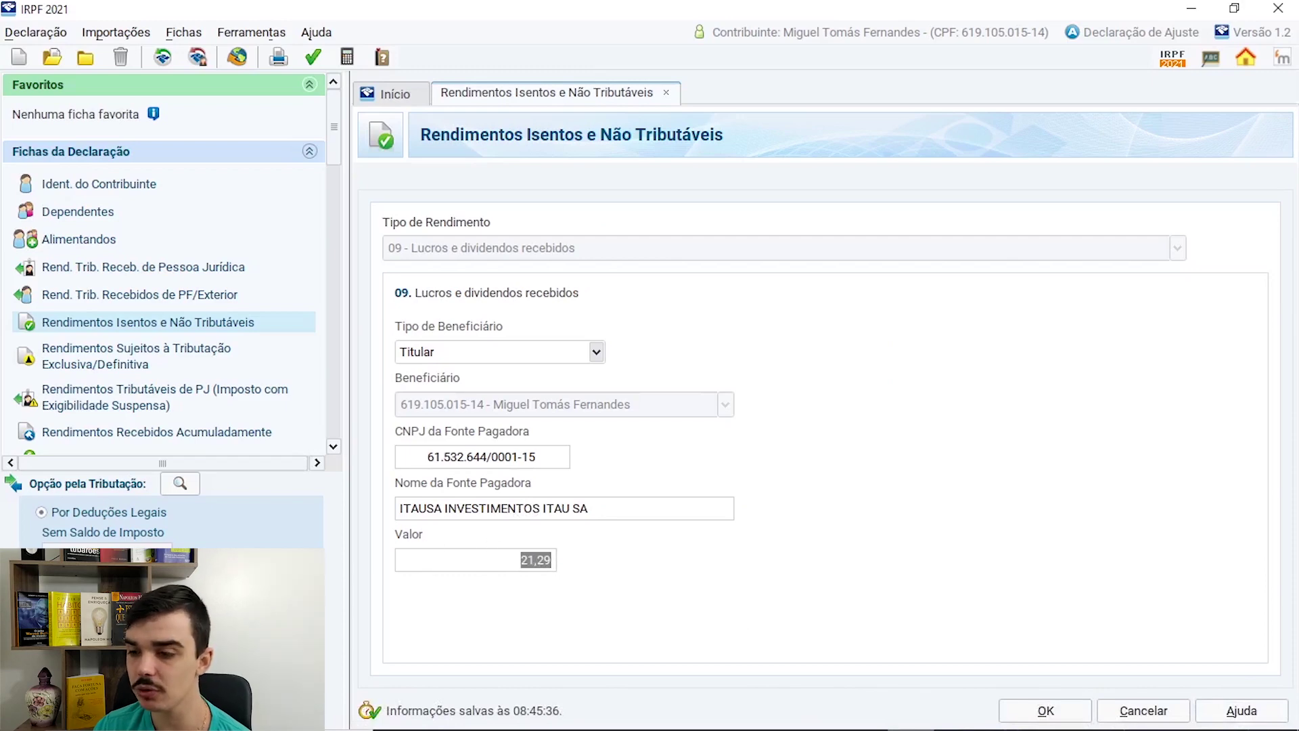
left_click(867, 716)
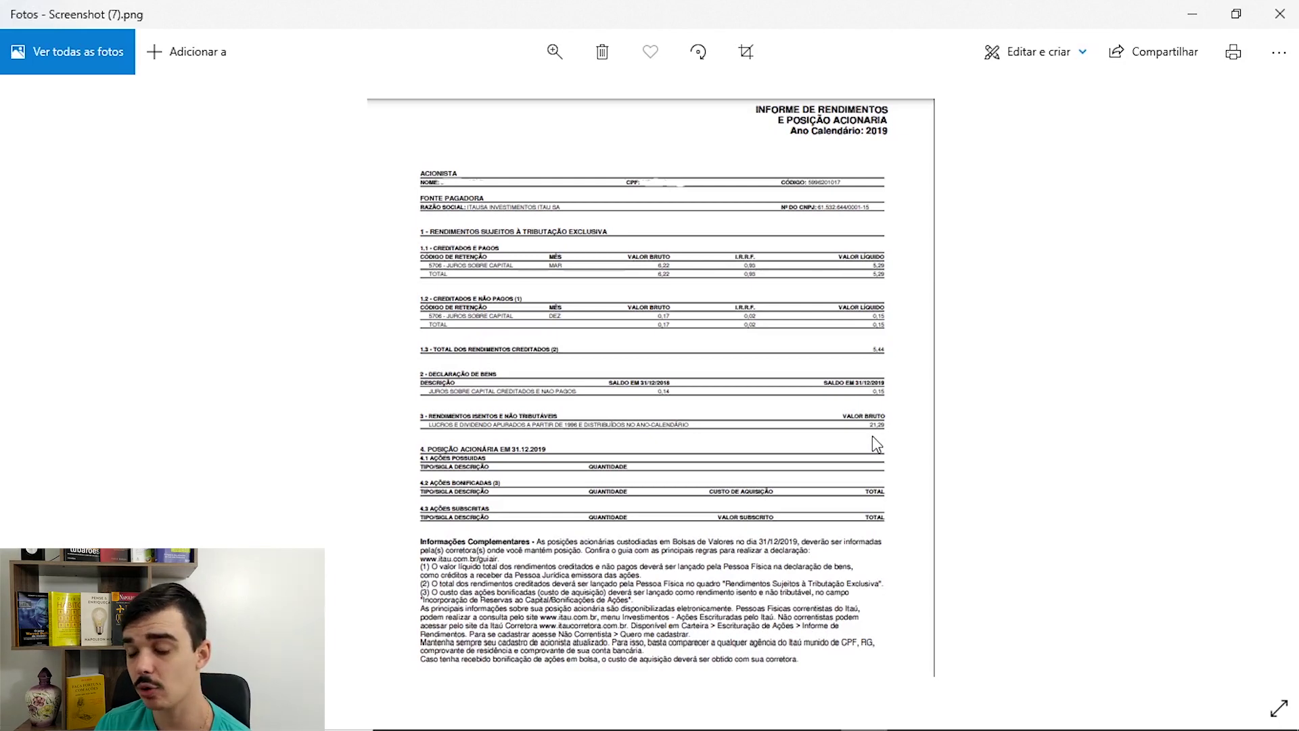
key("alt+Tab")
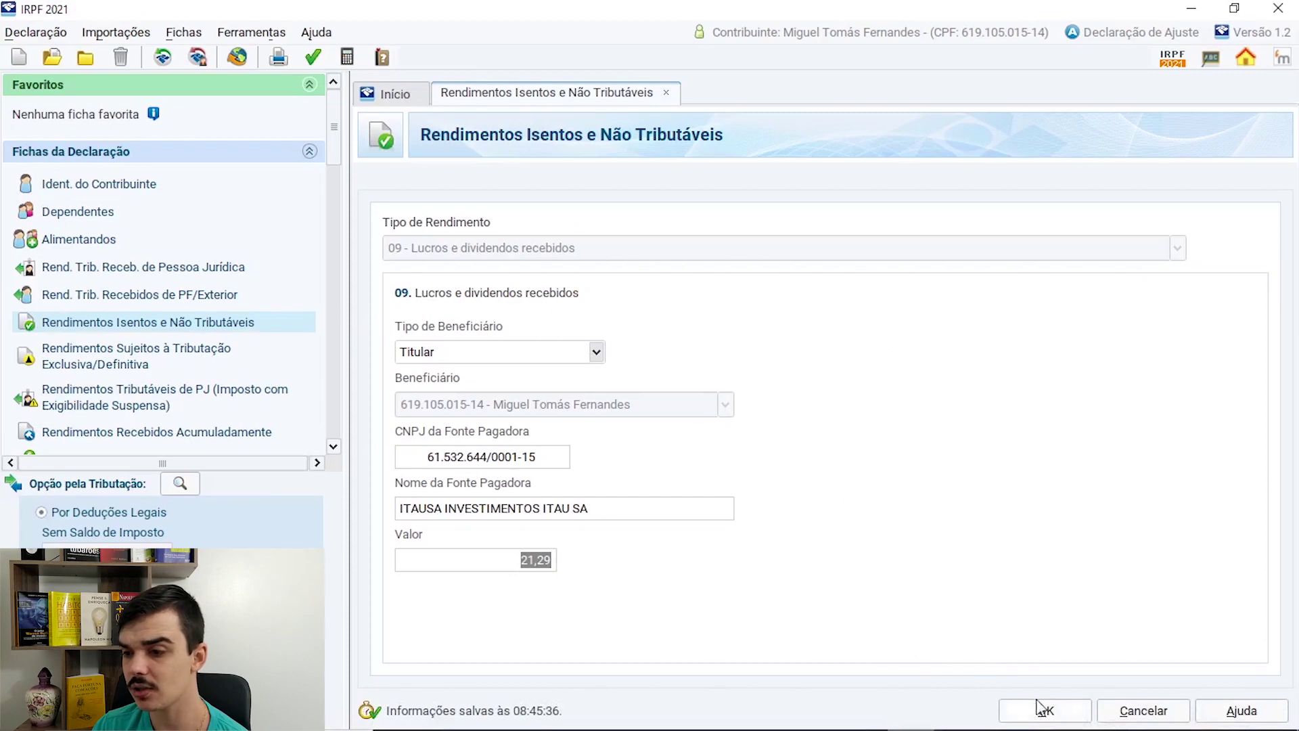
left_click(1042, 710)
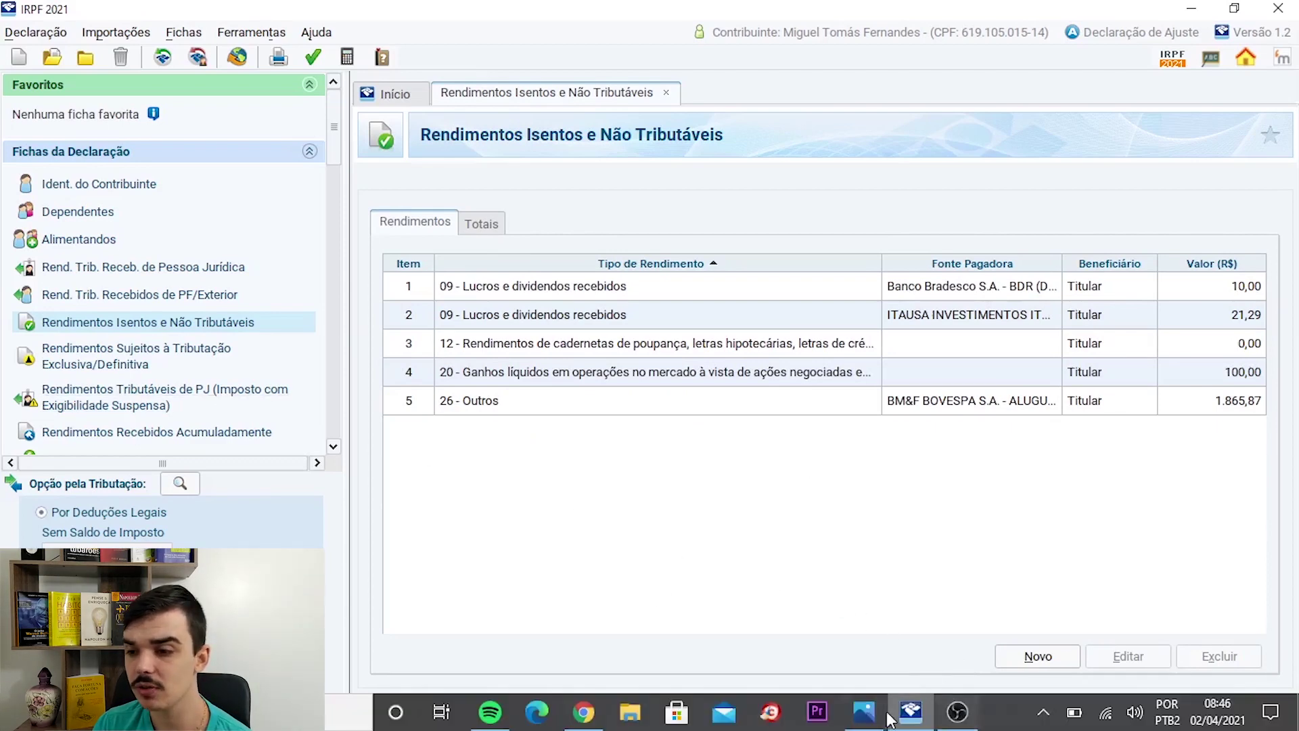
Step: Consult the income report and open the Itaúsa interest on equity entry, type 10, in Rendimentos Sujeitos à Tributação Exclusiva/Definitiva for editing
left_click(884, 716)
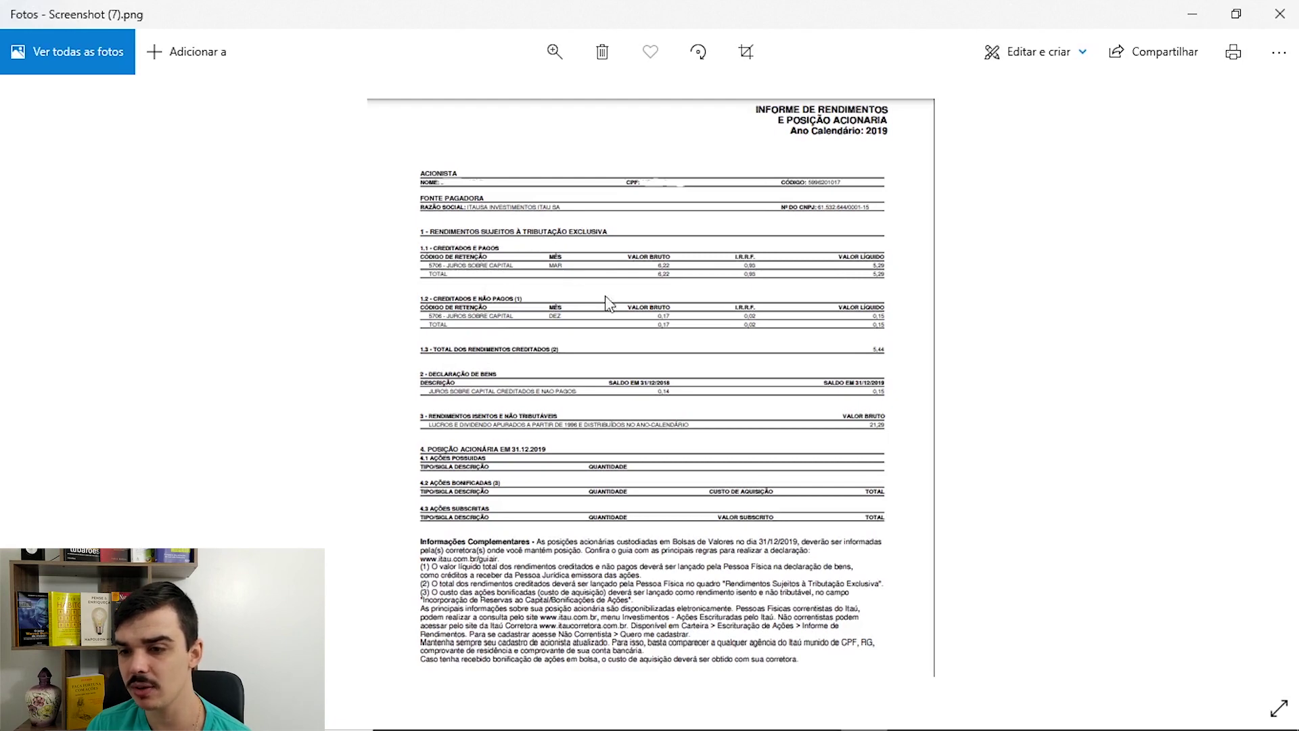
left_click(912, 719)
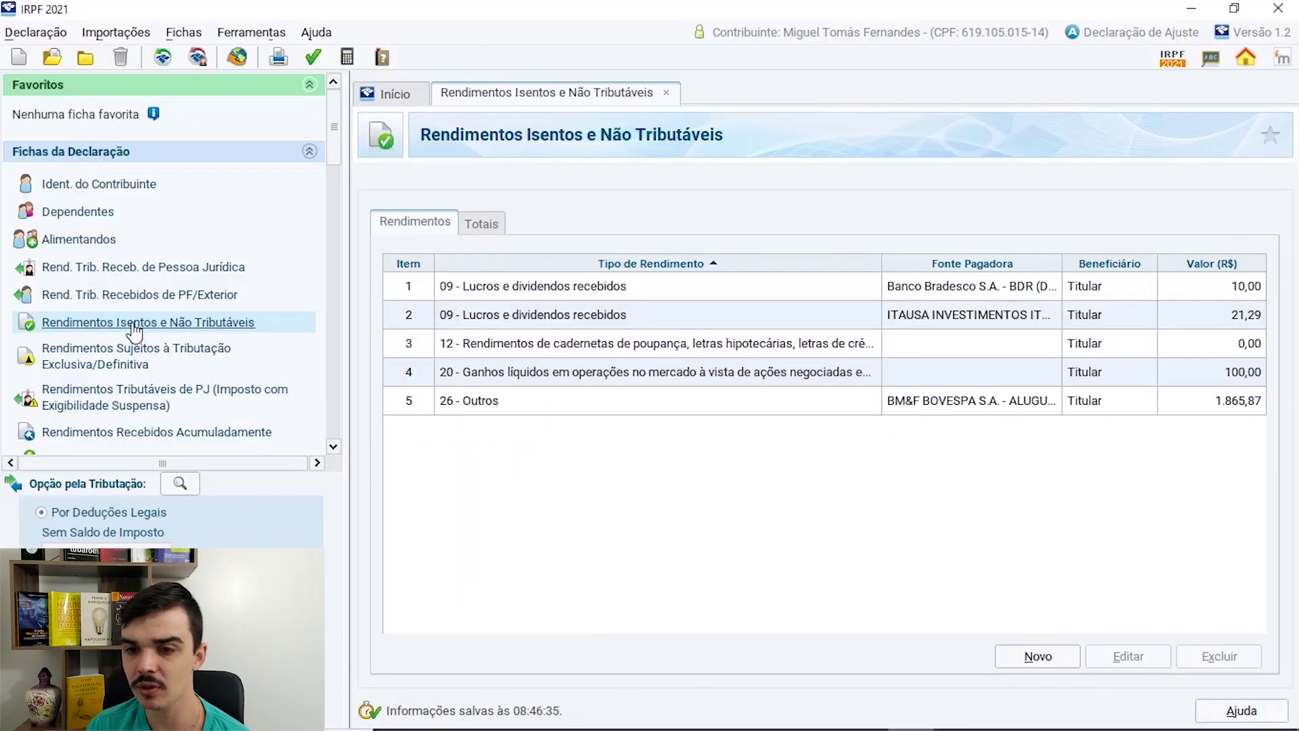
left_click(132, 357)
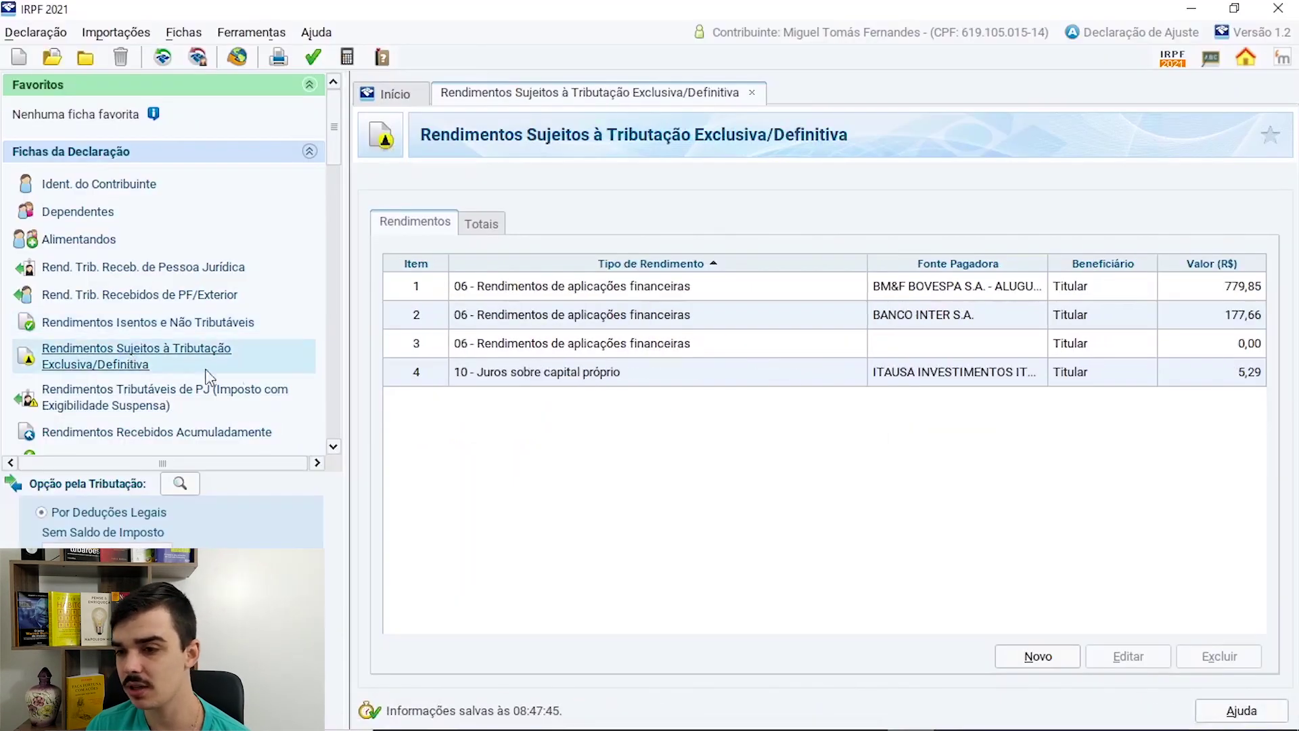
left_click(581, 378)
left_click(1126, 656)
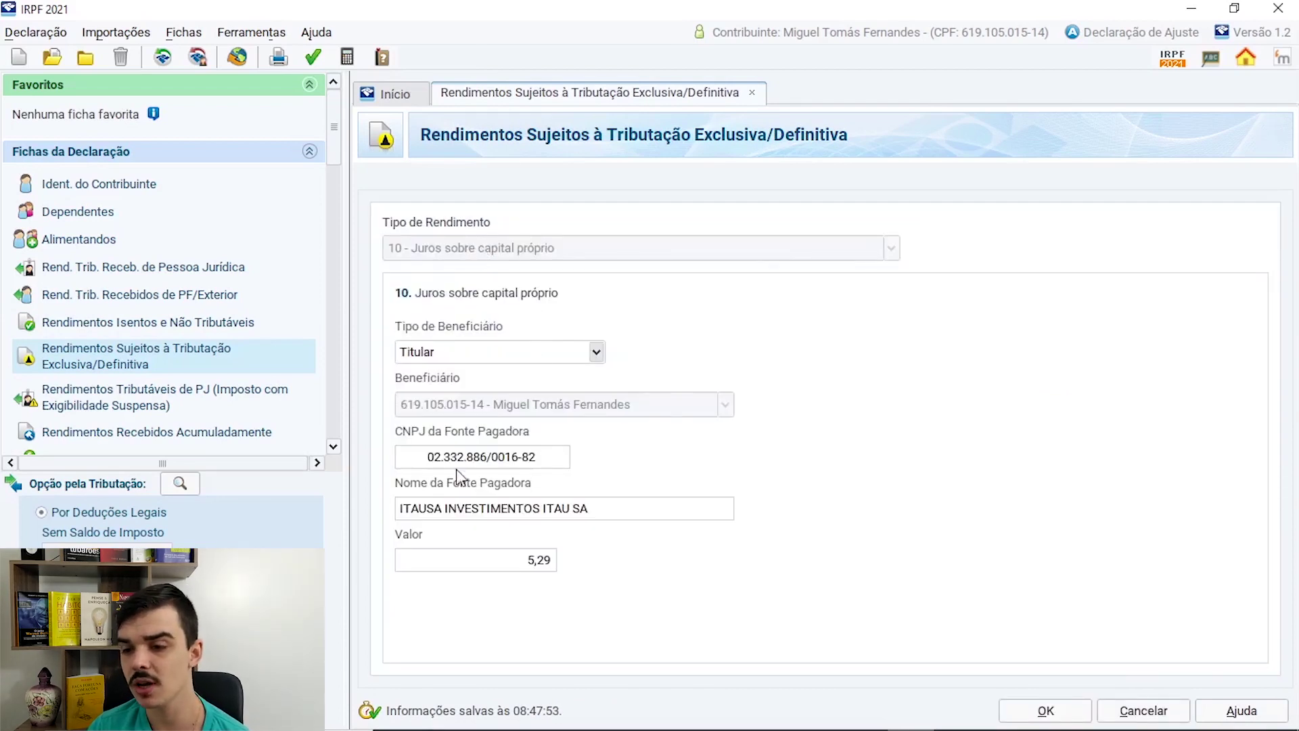
Step: Check the interest on equity entry's payer CNPJ and value against the income report in Photos, and return to the entry
left_click(434, 462)
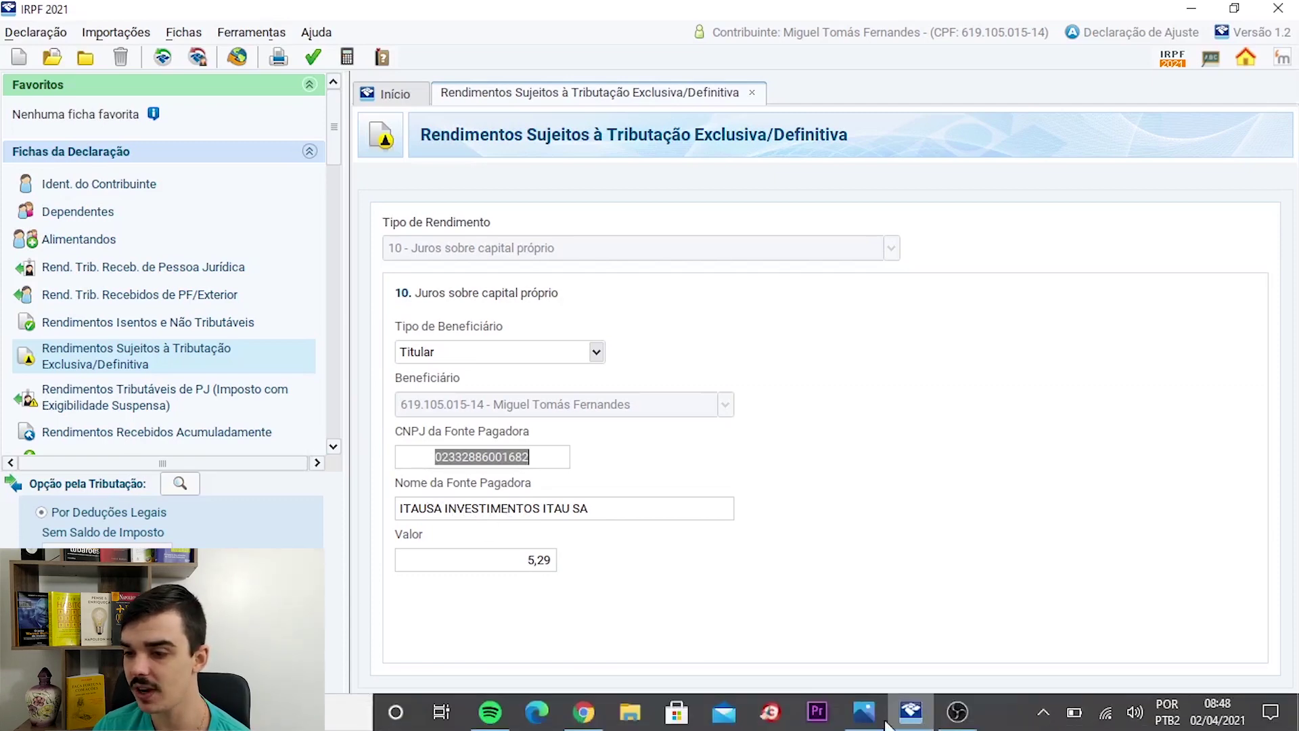
left_click(866, 714)
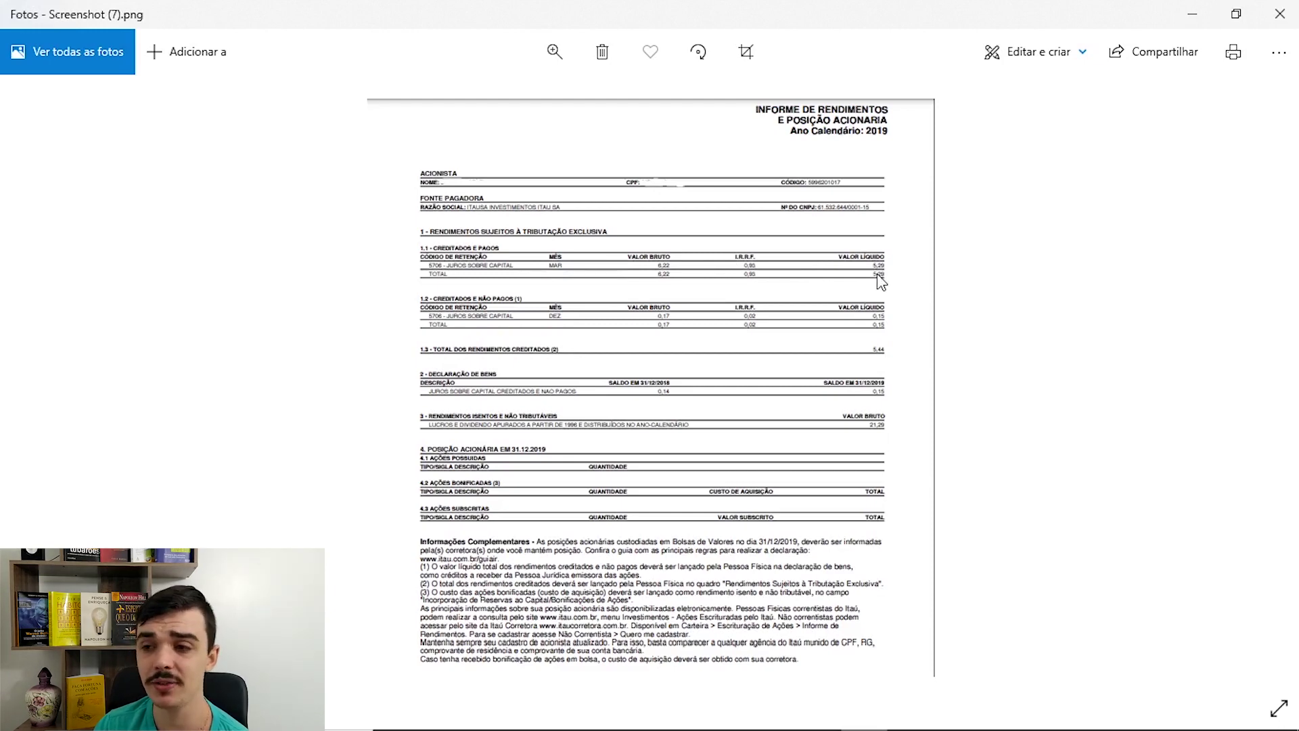
key("alt+Tab")
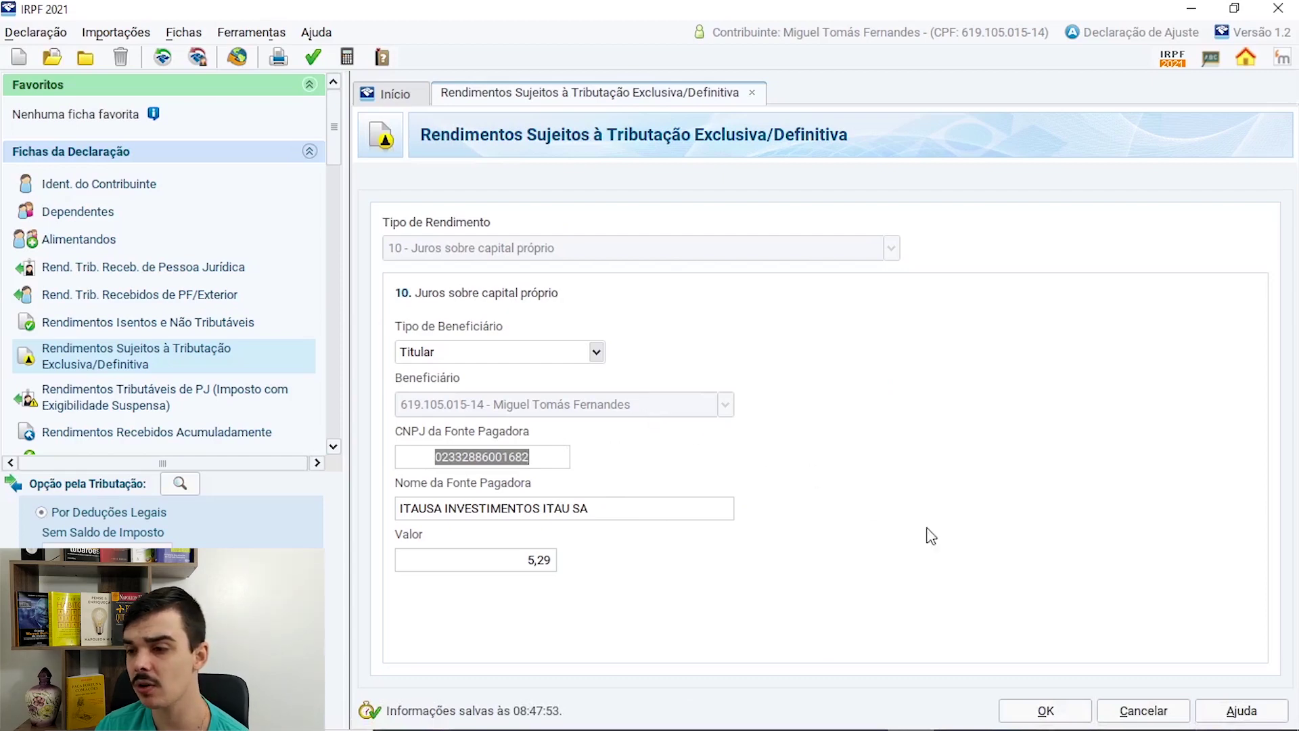
Step: Confirm the interest on equity entry and open the code 39 item in Bens e Direitos for editing
left_click(1046, 709)
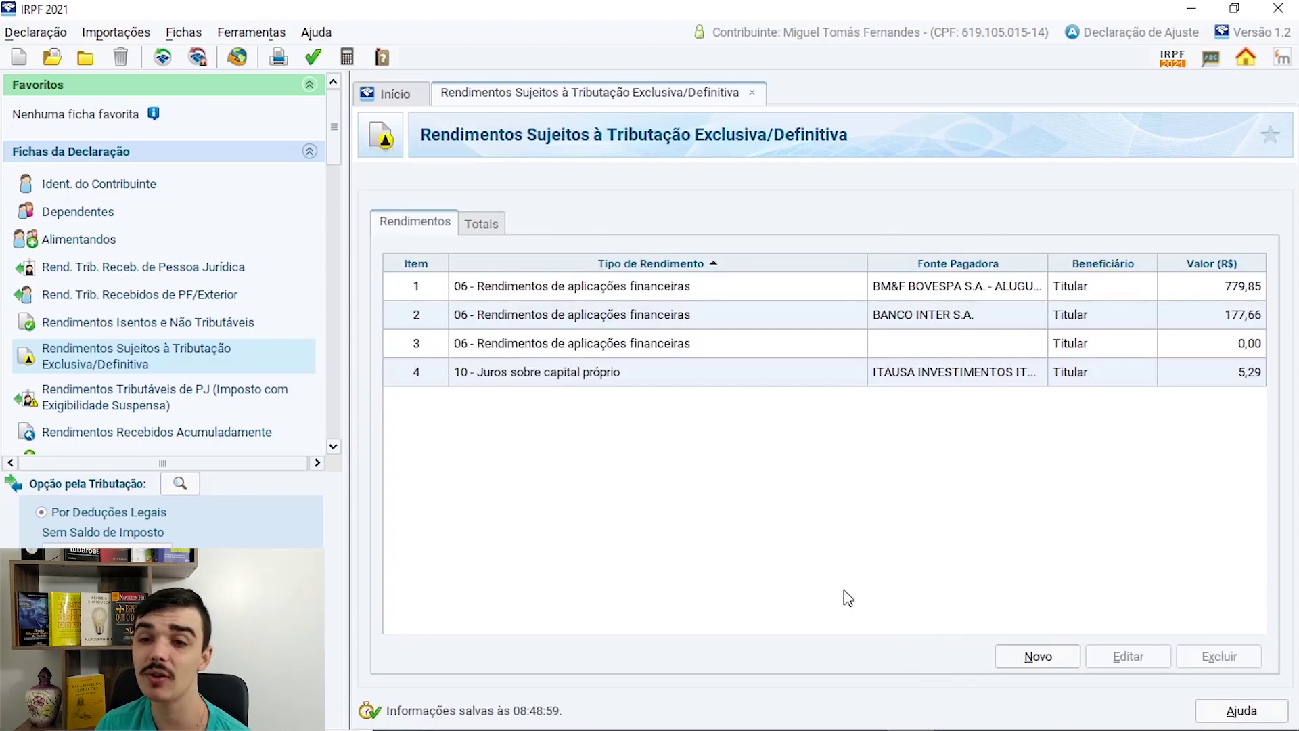
scroll(88, 365, "down", 6)
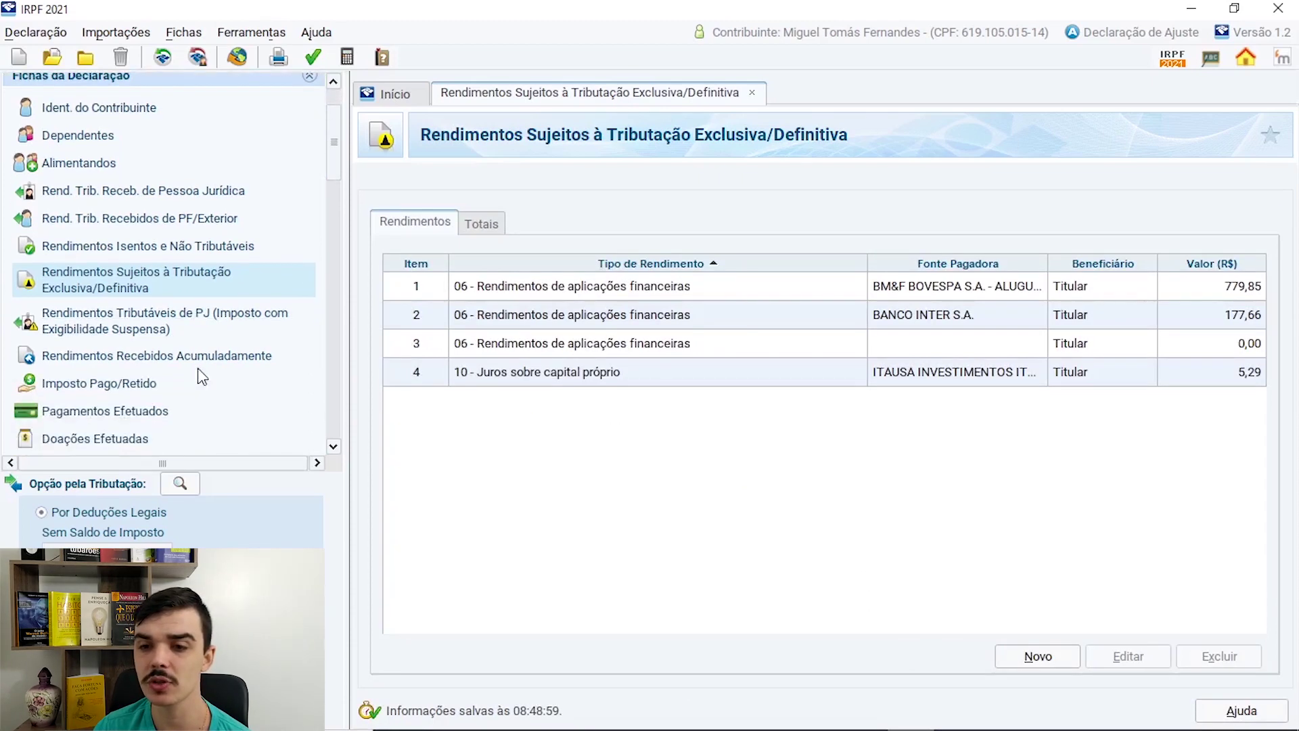
left_click(95, 400)
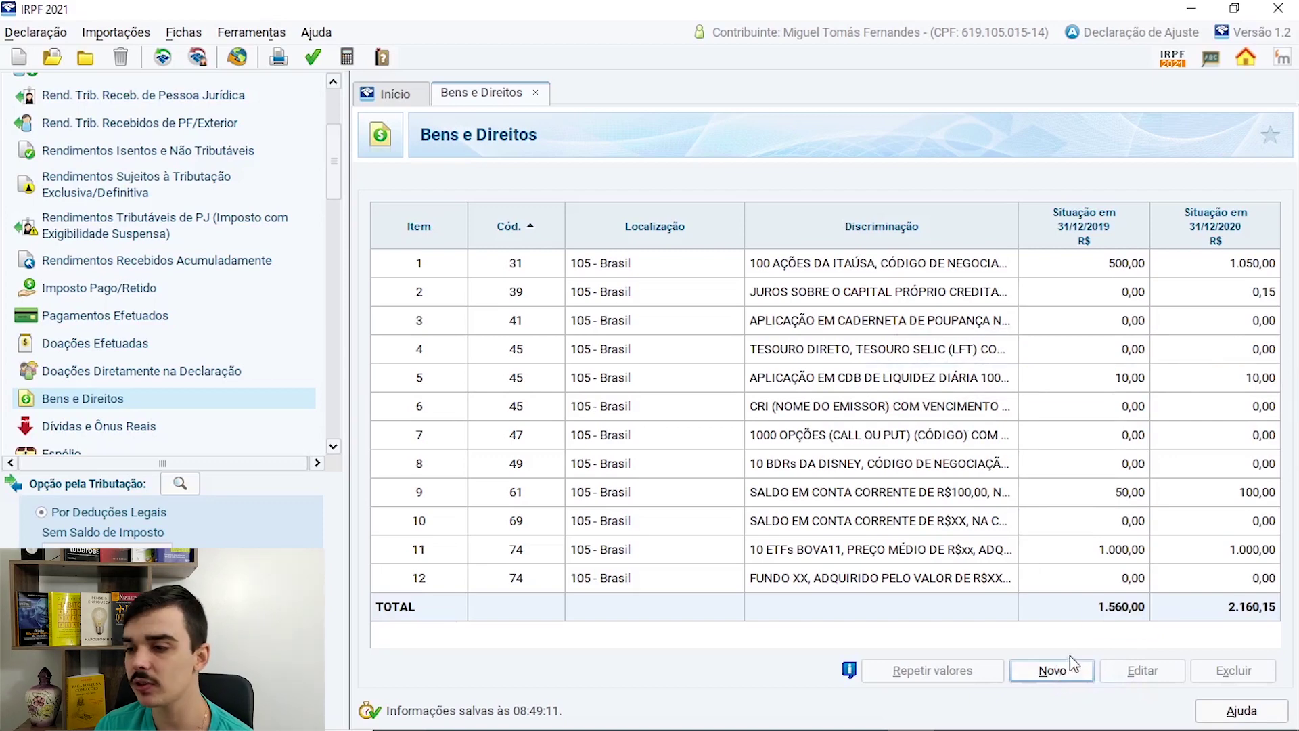
left_click(842, 297)
left_click(1161, 670)
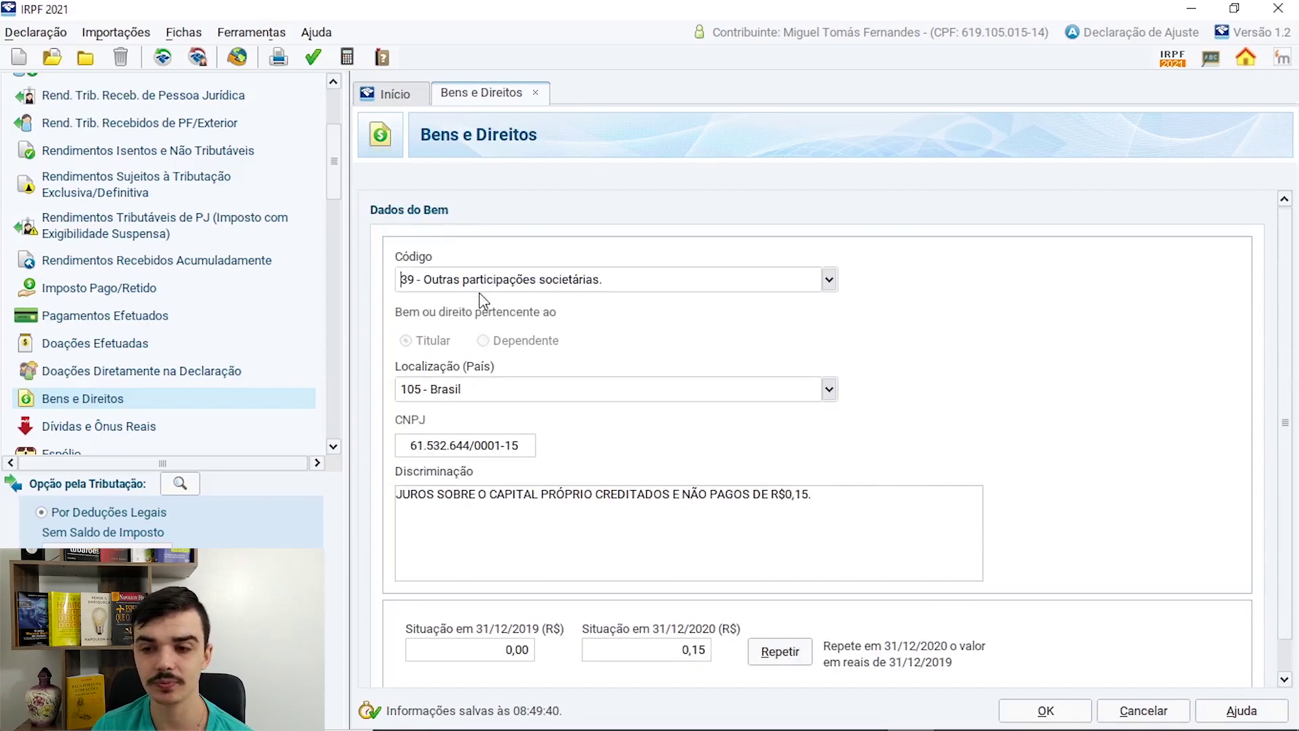
Step: Compare the code 39 item's description and 31/12/2020 value with the credited and unpaid interest in the income report, and confirm the item
scroll(479, 292, "down", 1)
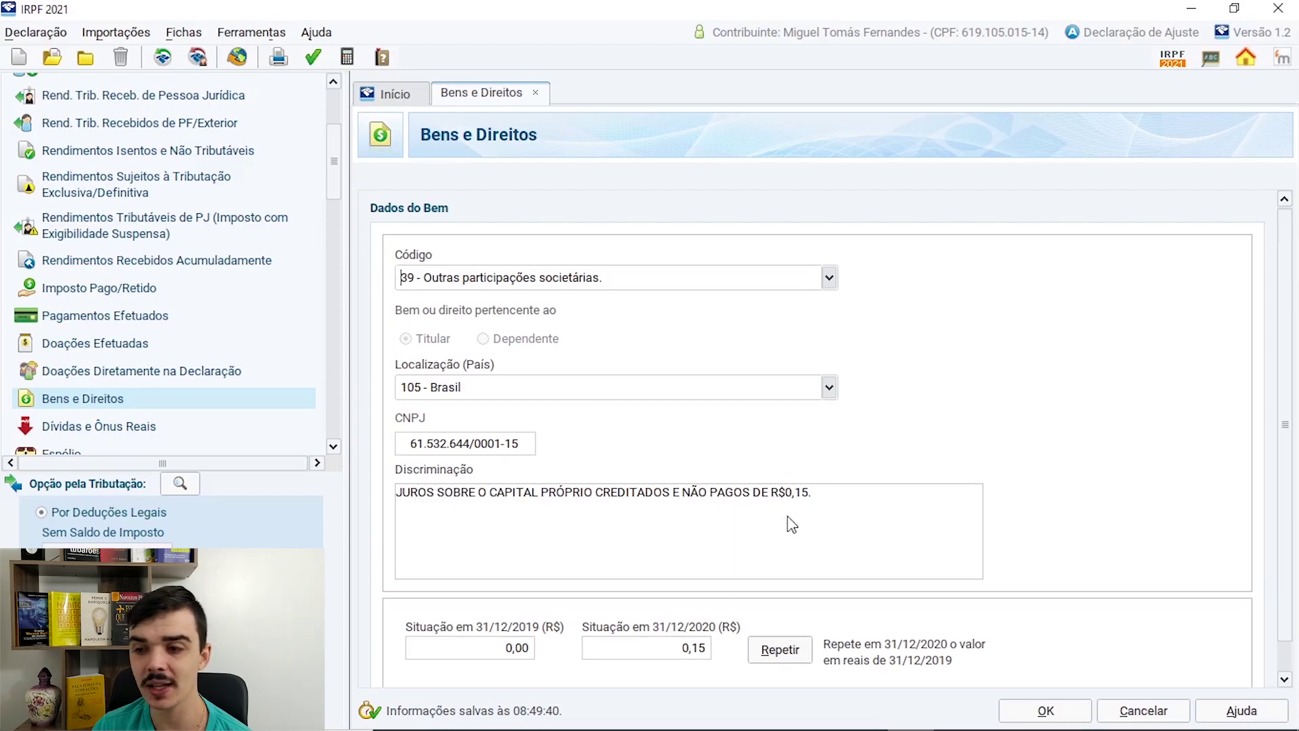
key("alt+Tab")
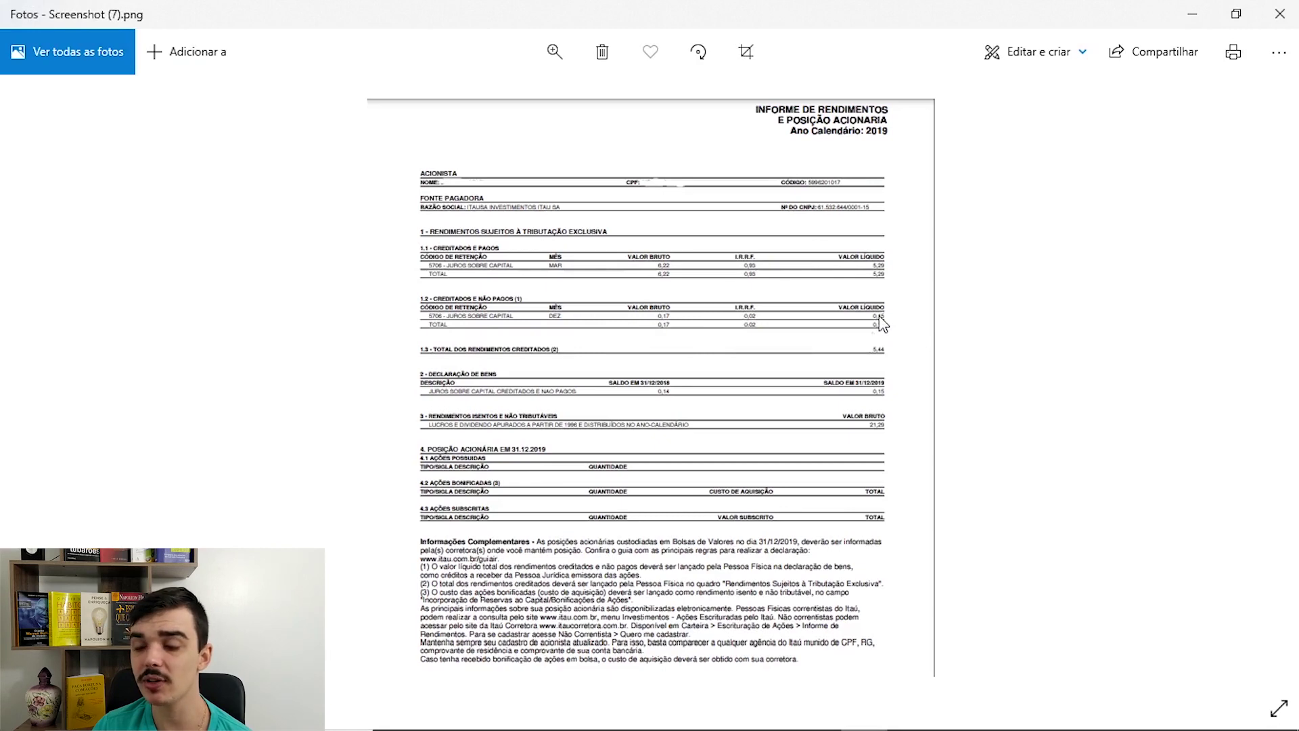
left_click(911, 713)
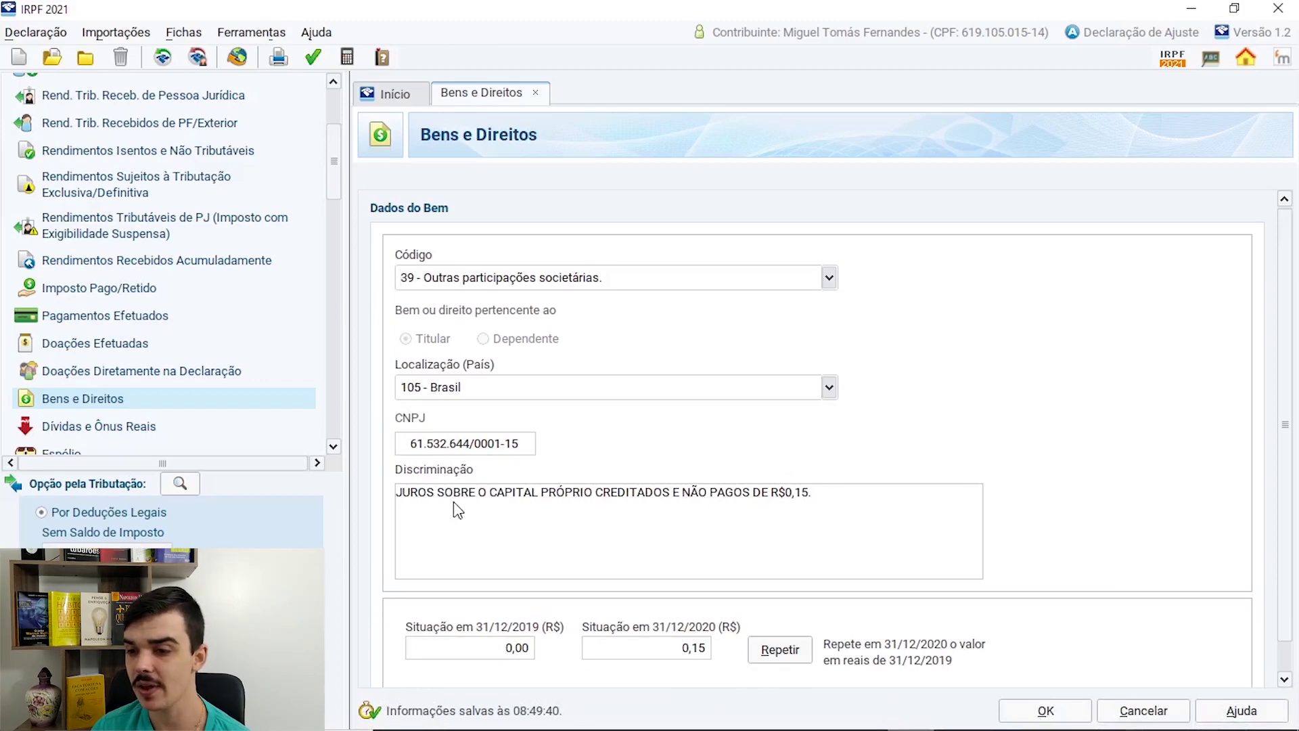
left_click_drag(684, 658, 695, 662)
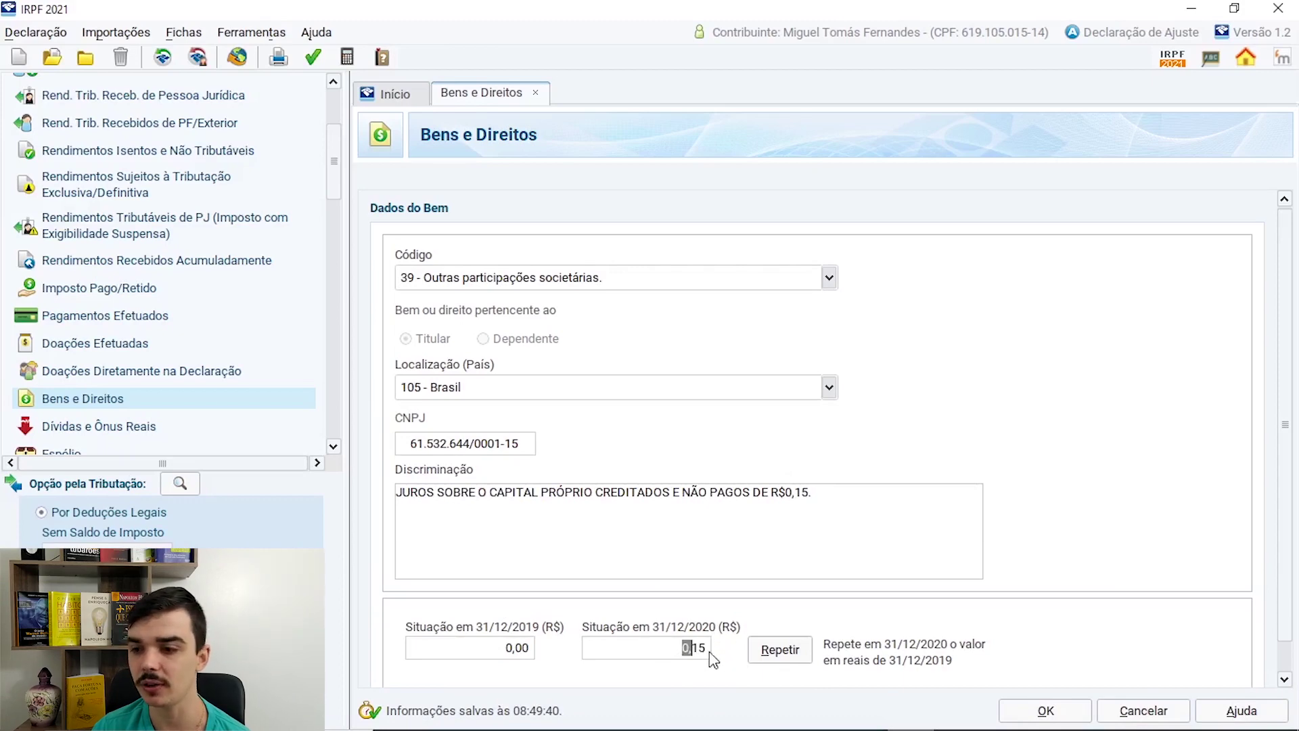
left_click(704, 653)
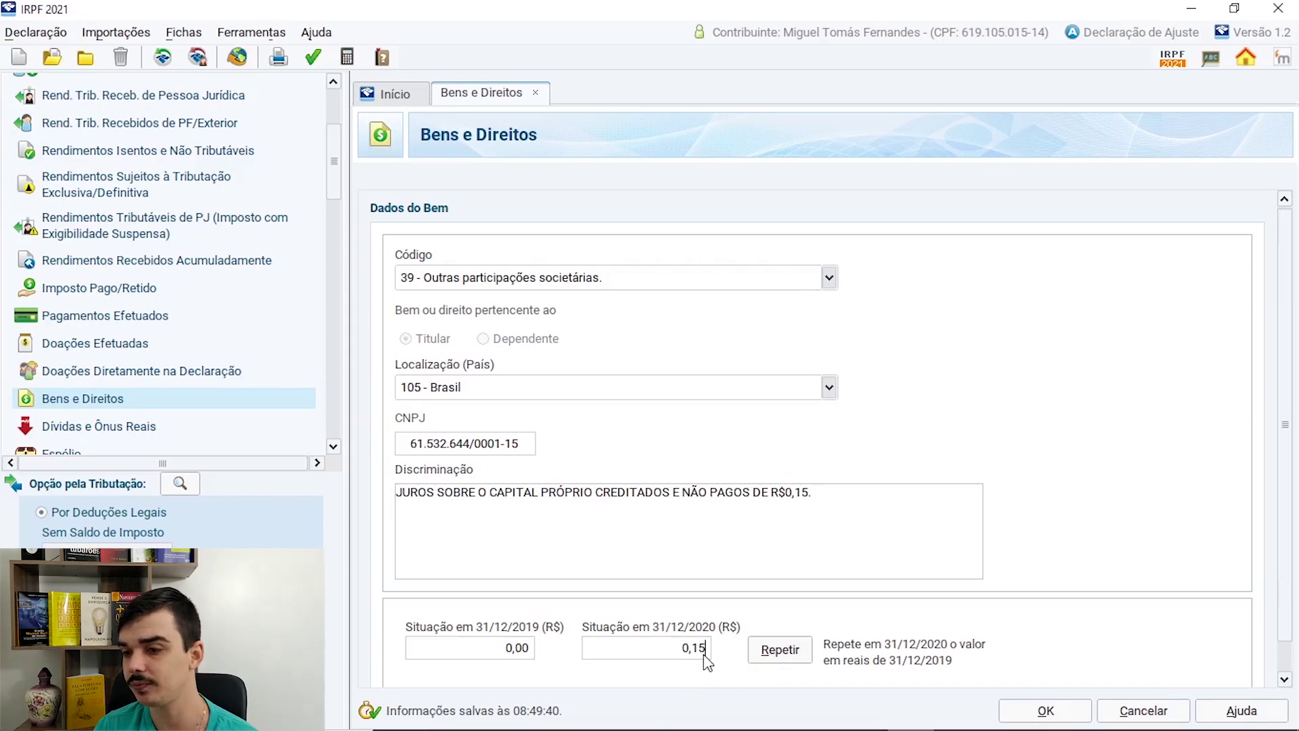
left_click(1057, 708)
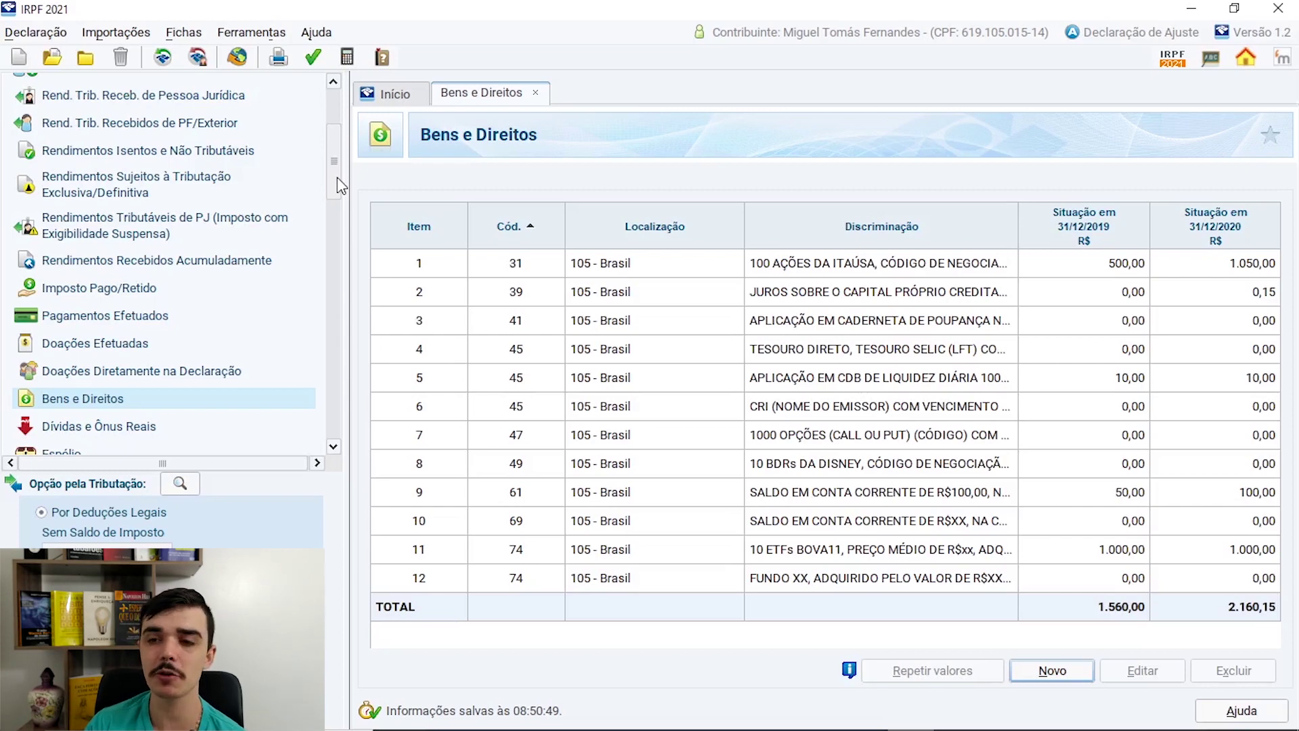
Step: Open Operações Comuns / Day-Trade under Renda Variável and display the account holder's February statement
left_click_drag(340, 186, 326, 266)
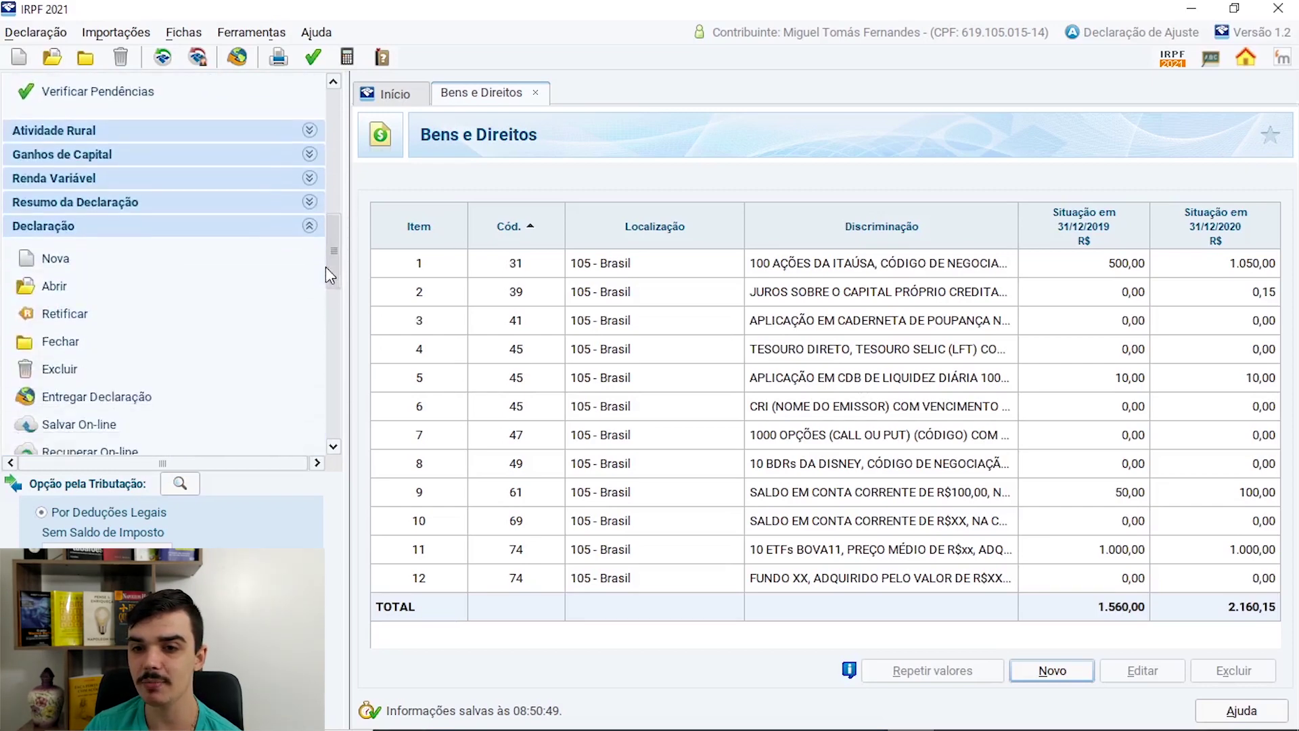
left_click(306, 180)
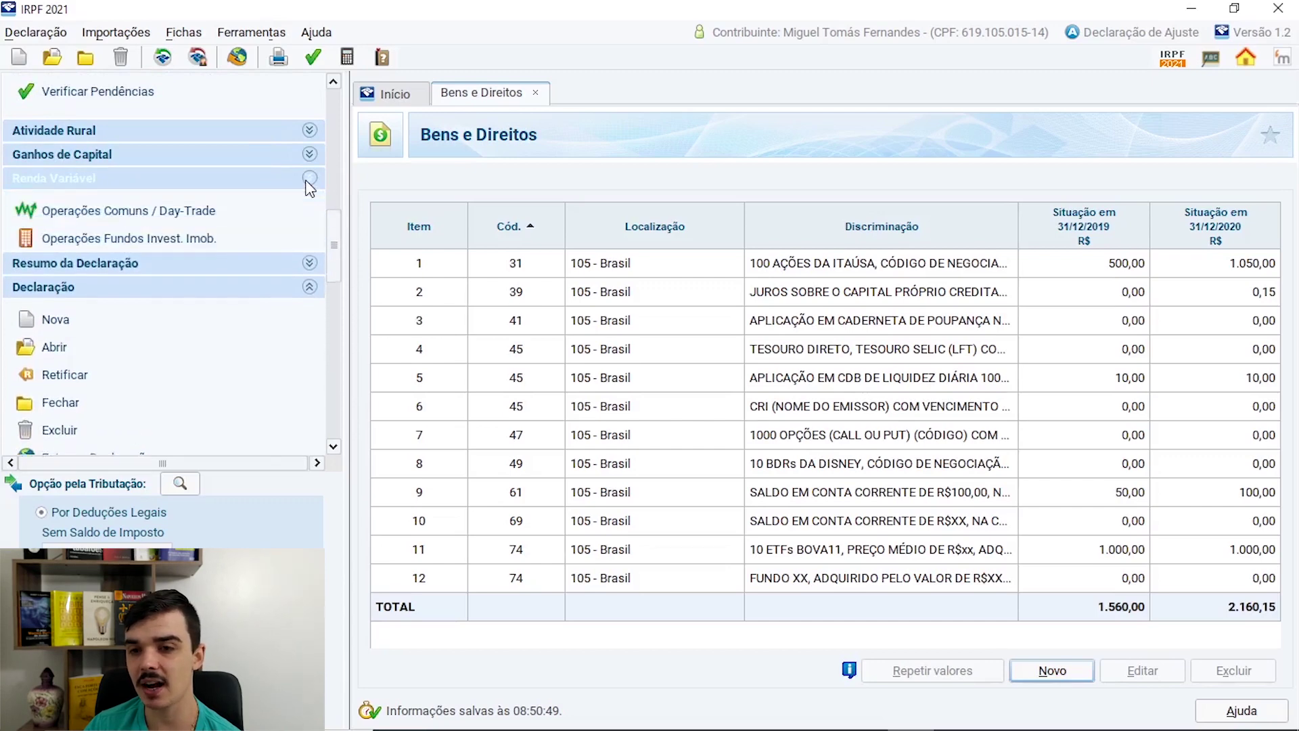
left_click(131, 213)
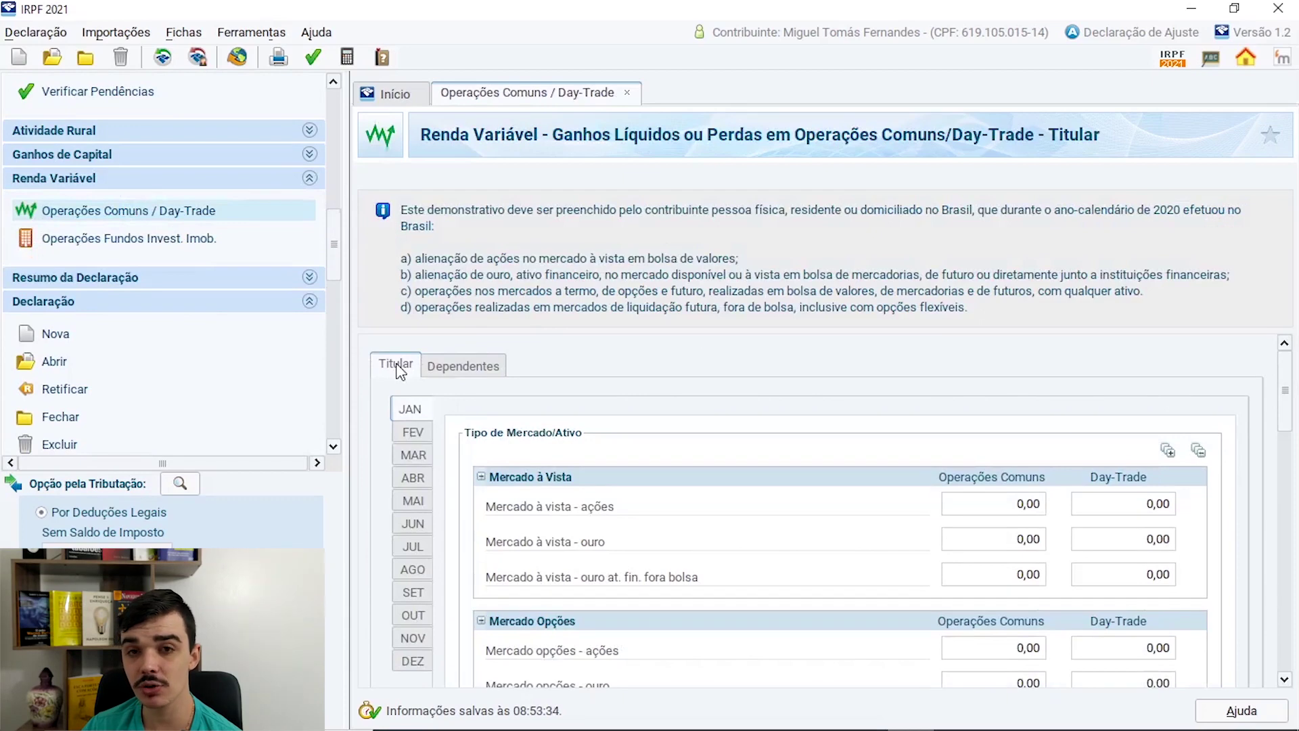
scroll(575, 382, "down", 1)
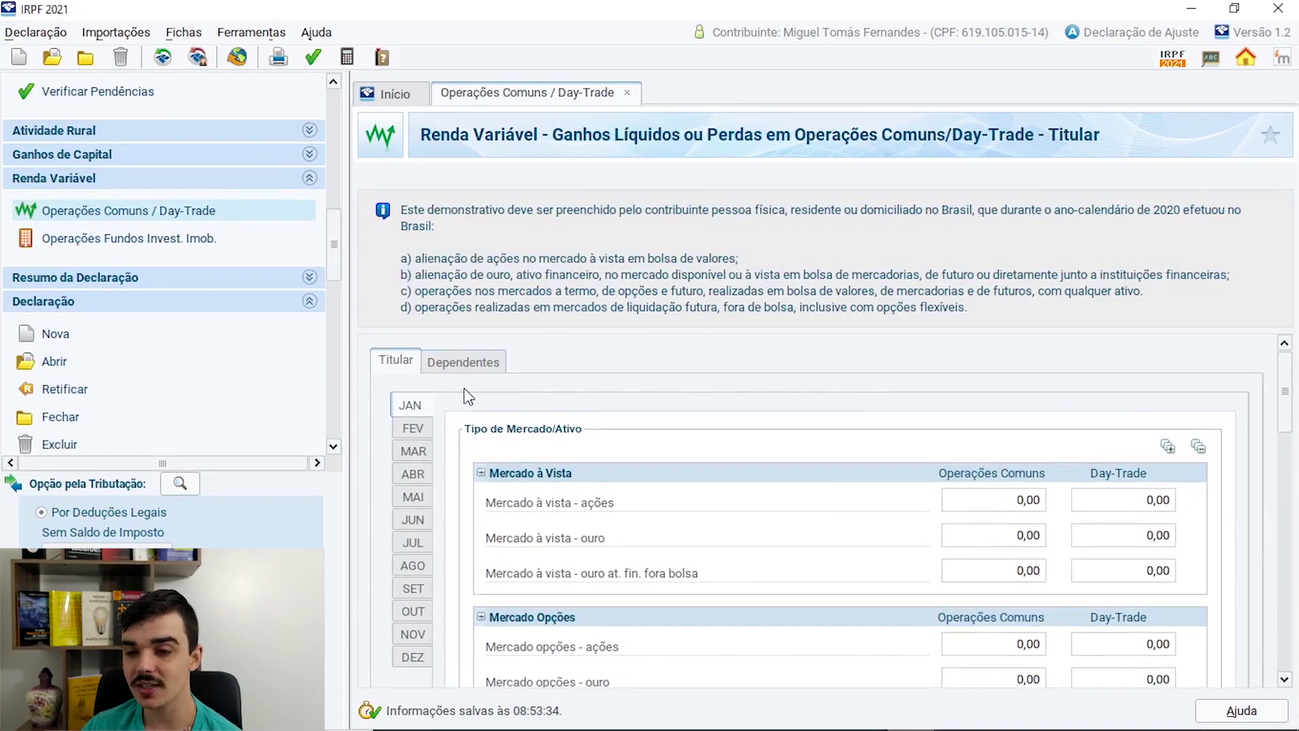
left_click(424, 435)
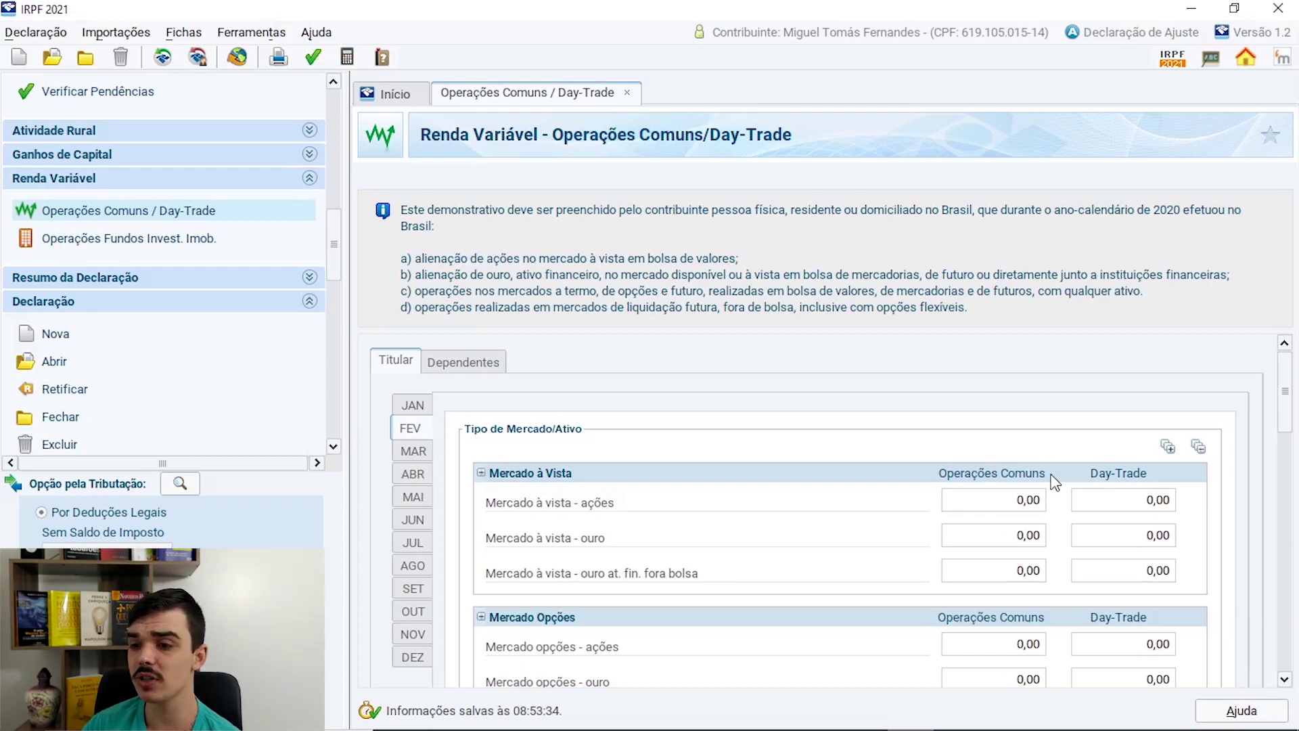
Step: Enter 2.000,00 as February's common-operations result for Mercado à vista - ações, and enter 300 as Imposto pago
left_click(1016, 504)
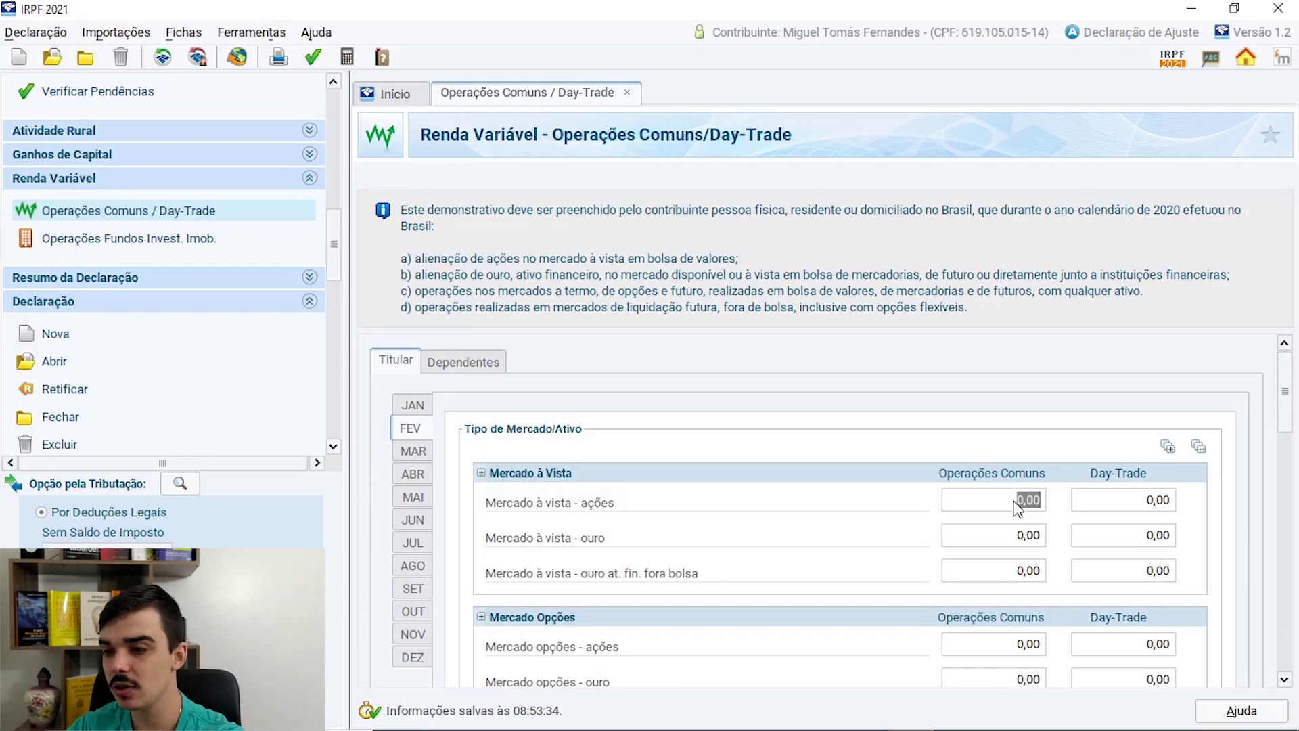
type("2000")
key("Tab")
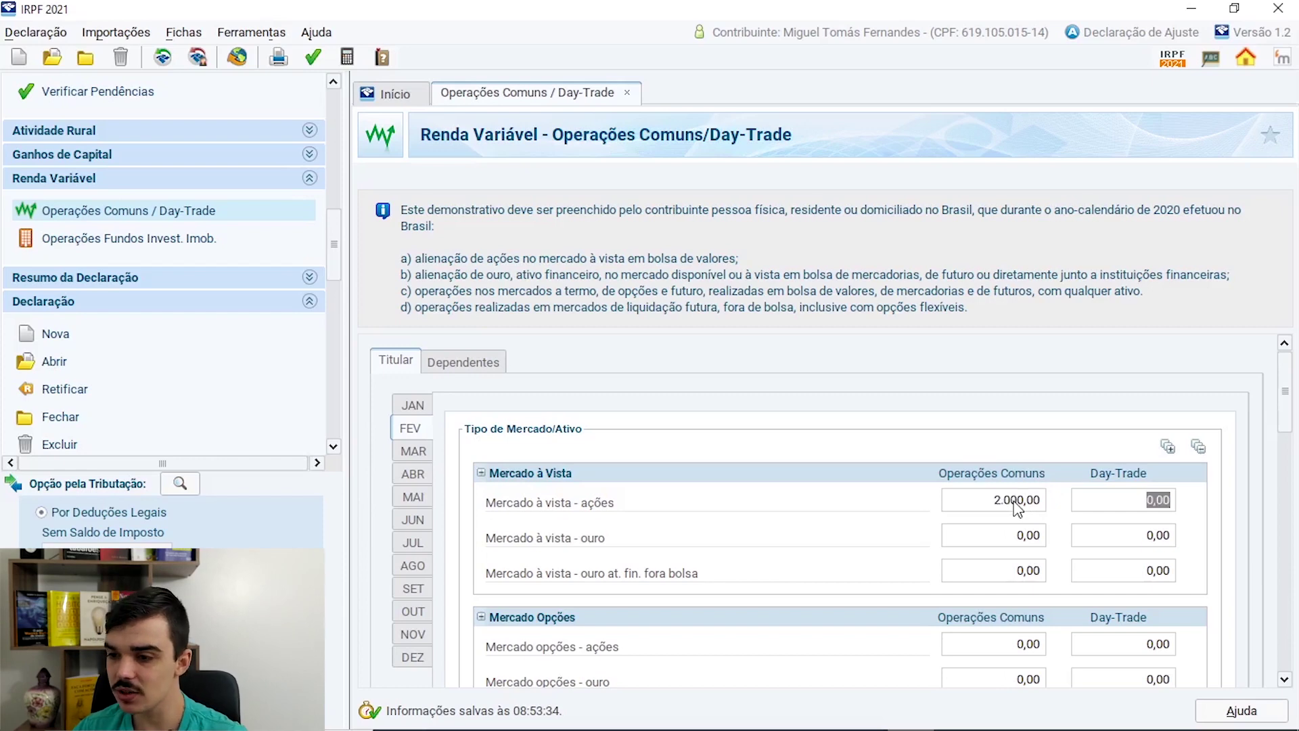
left_click_drag(1286, 406, 1294, 579)
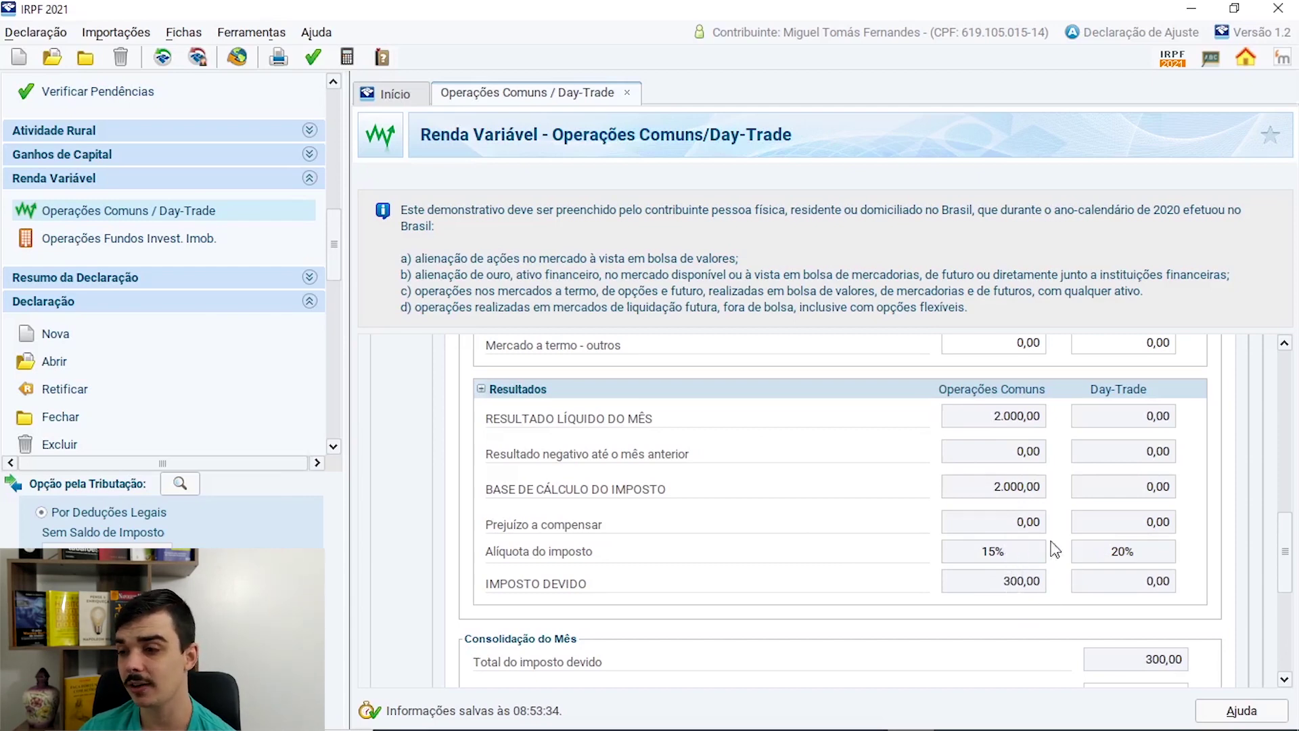
scroll(1289, 548, "down", 1)
left_click_drag(1290, 548, 1288, 626)
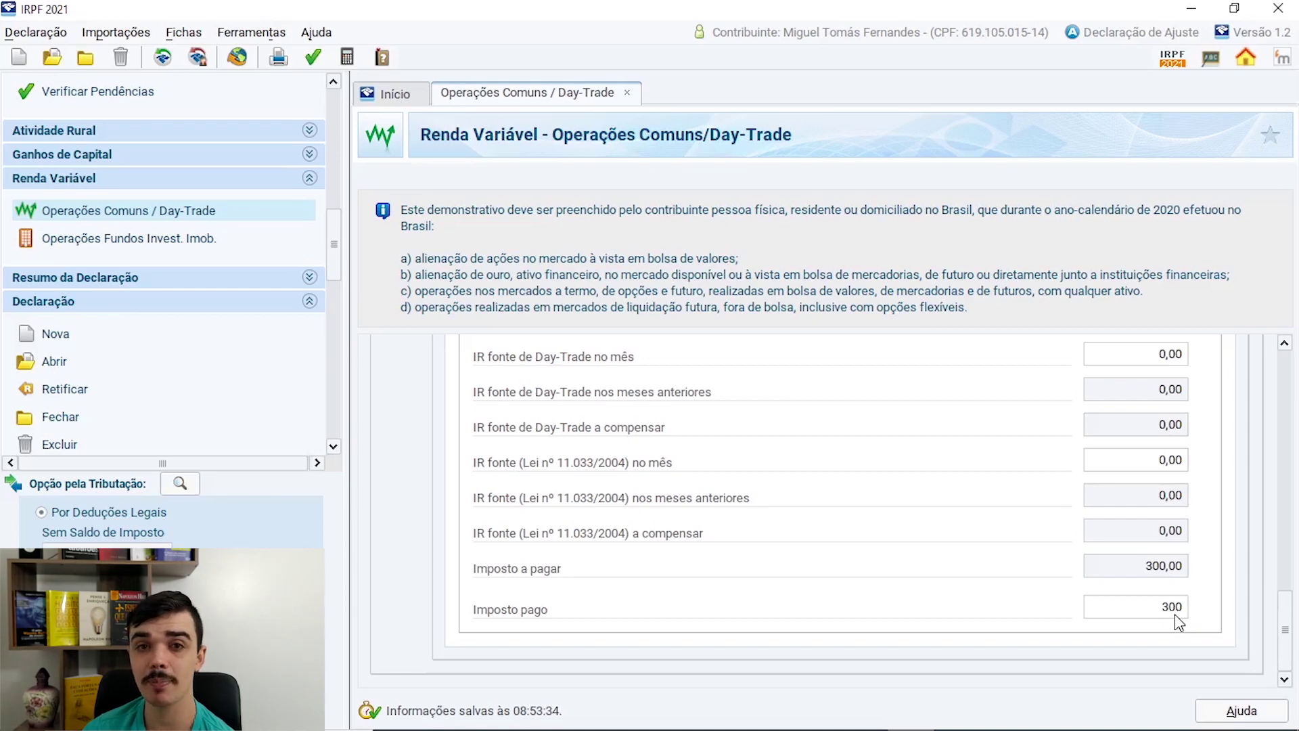
Step: Set February's common-operations result for Mercado à vista - ações to -100,00 and check the Prejuízo a compensar in Resultados
scroll(1110, 542, "up", 10)
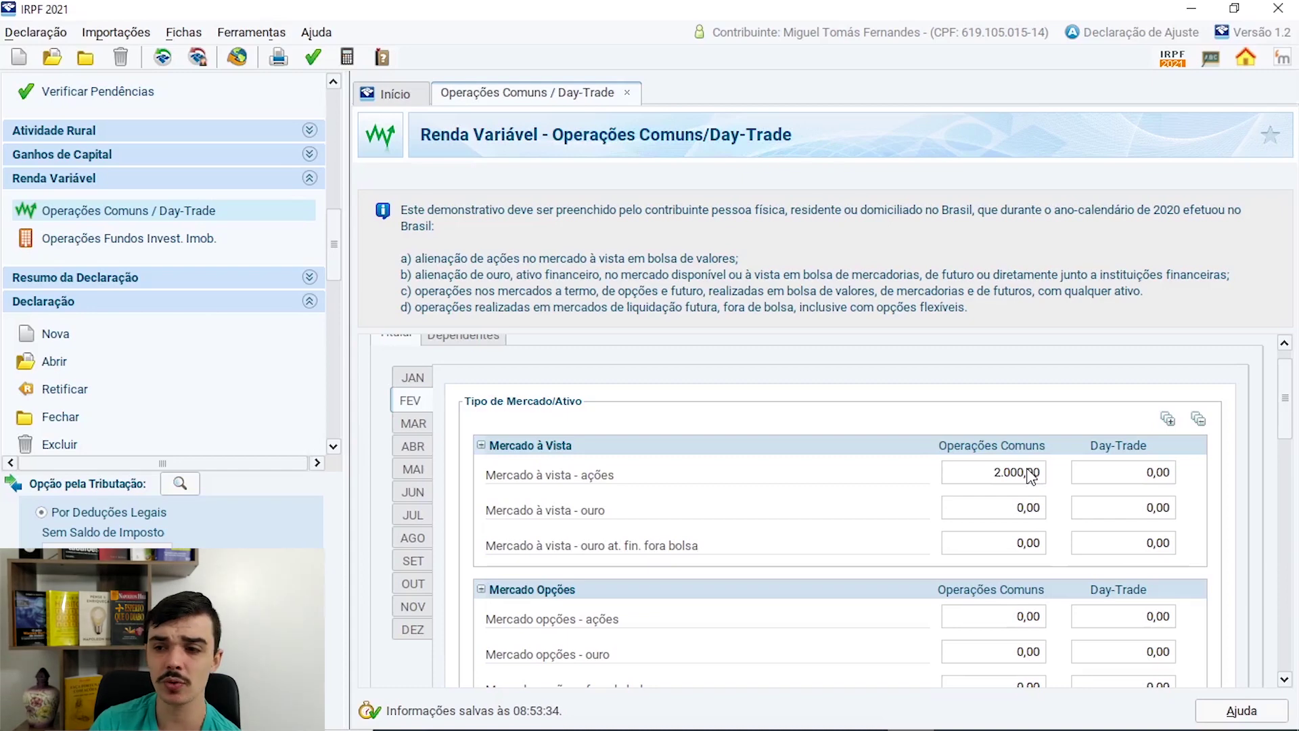
left_click(1032, 475)
key("BackSpace")
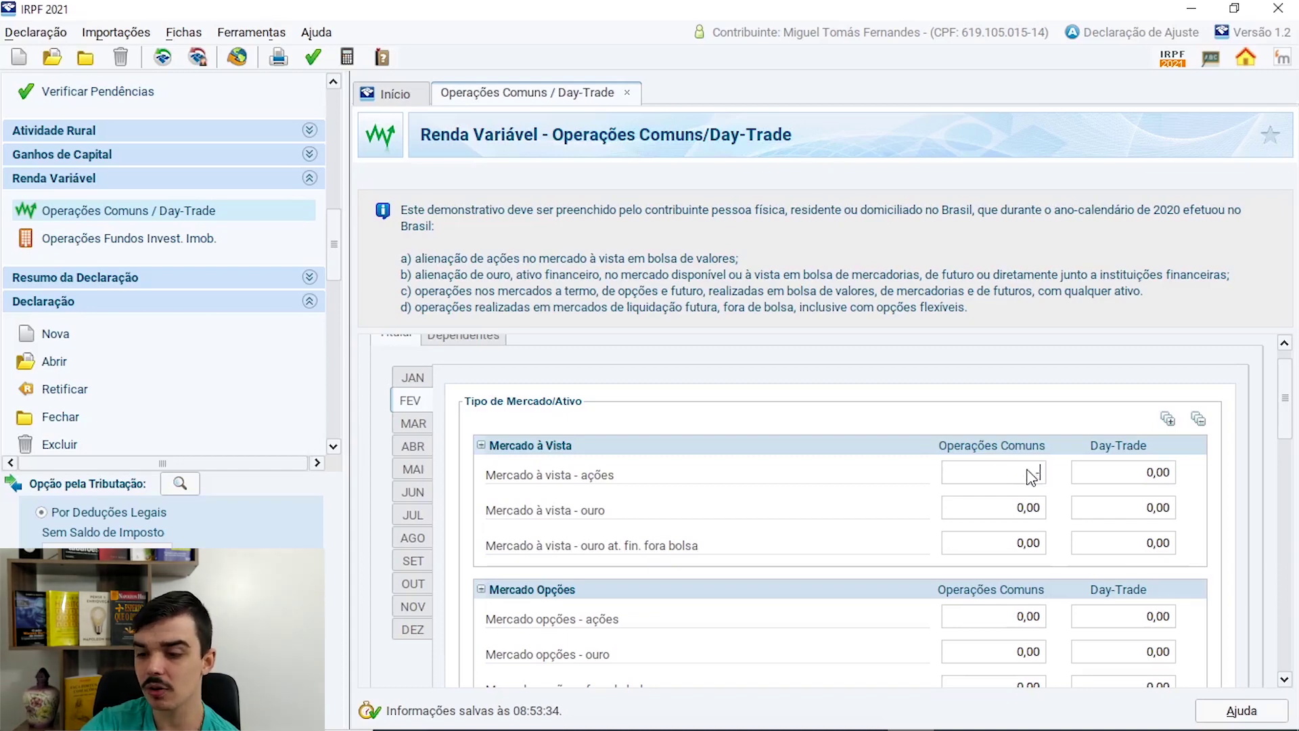
type("-100")
key("Tab")
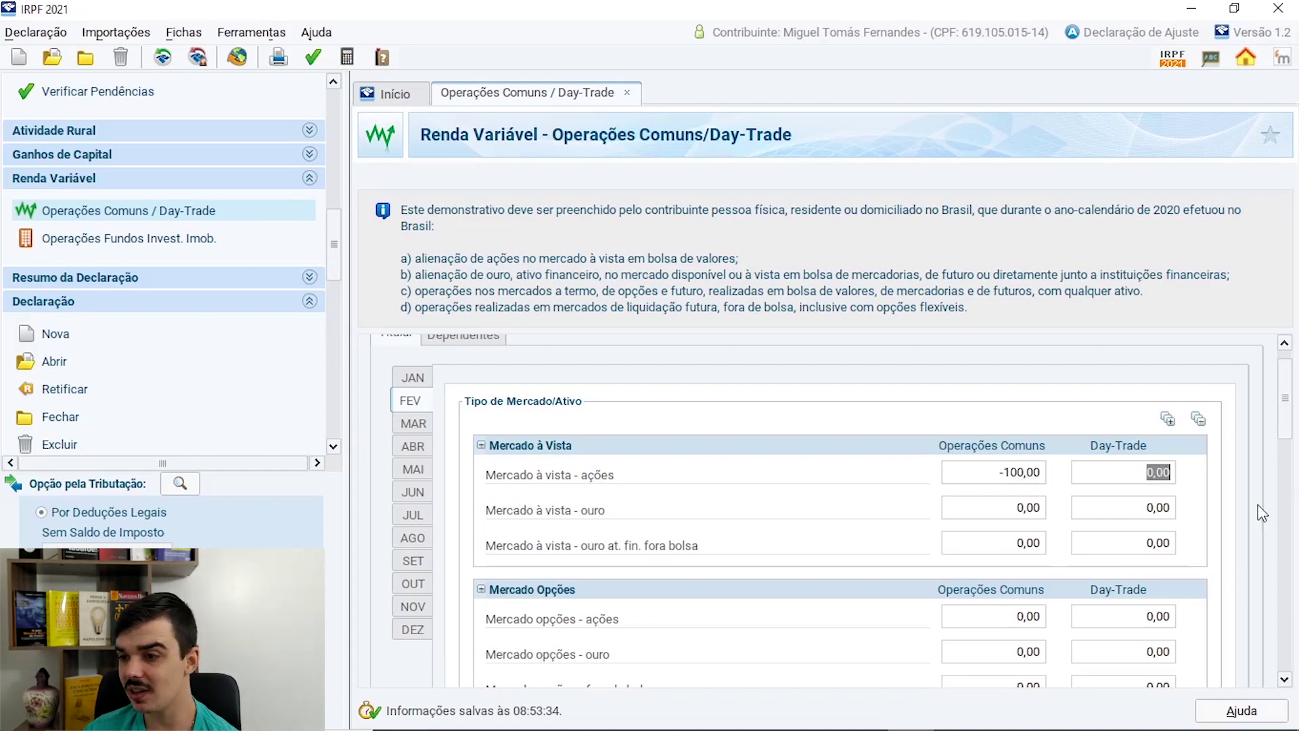
left_click_drag(1293, 436, 1294, 591)
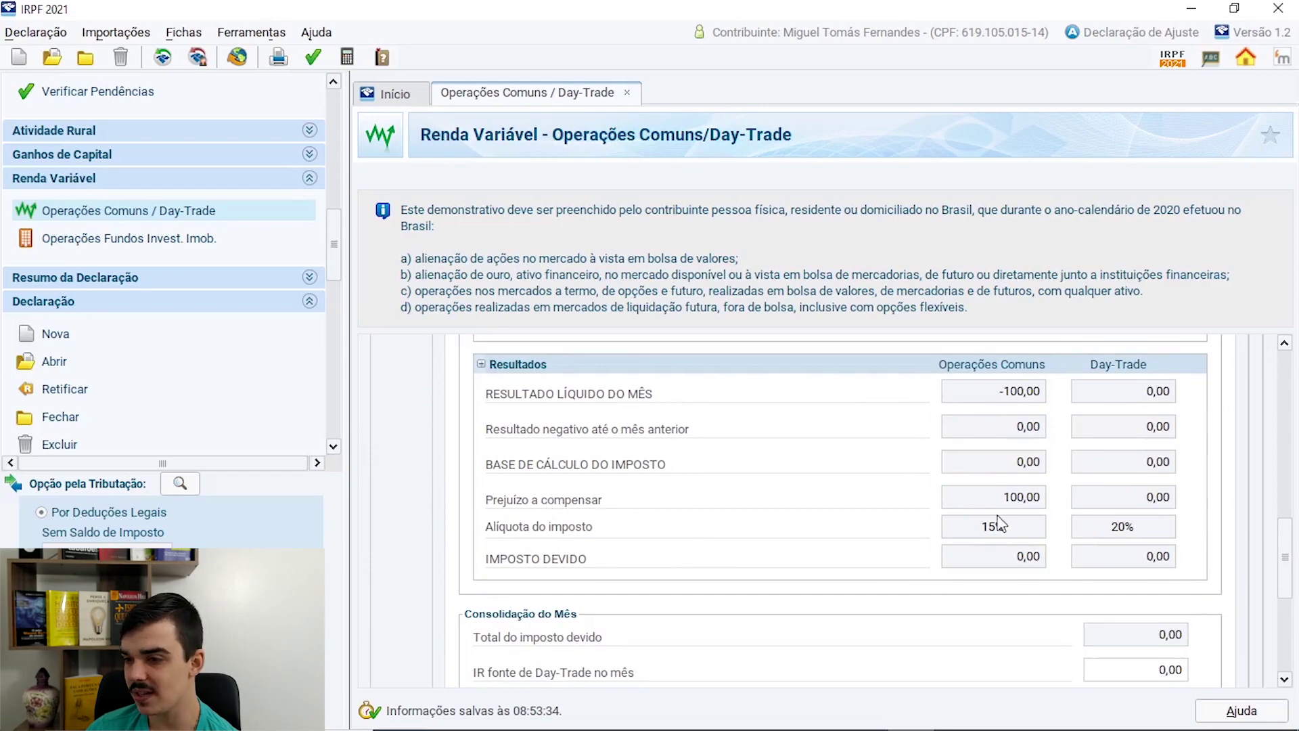
double_click(1029, 504)
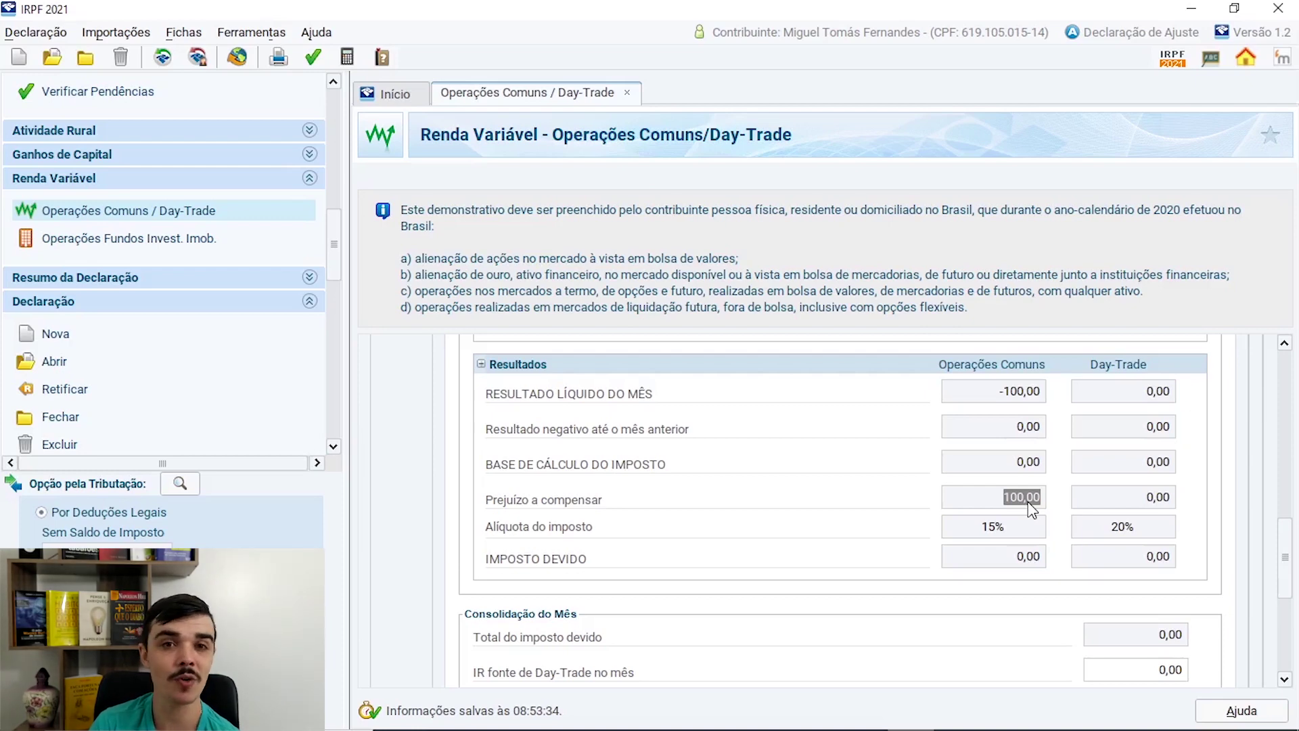
Step: Set February's day-trade result for Mercado à vista - ações to 100,00 and check Imposto devido and Imposto a pagar
scroll(1031, 509, "up", 10)
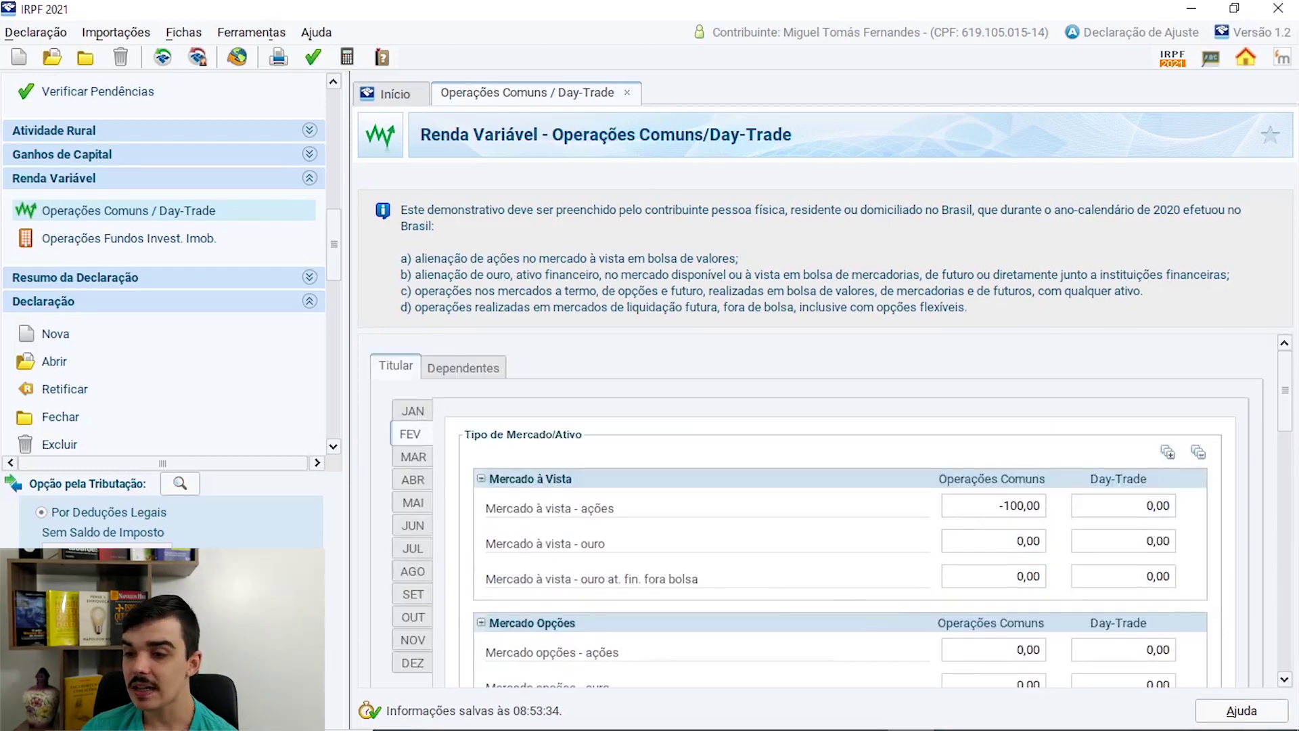
left_click(1134, 504)
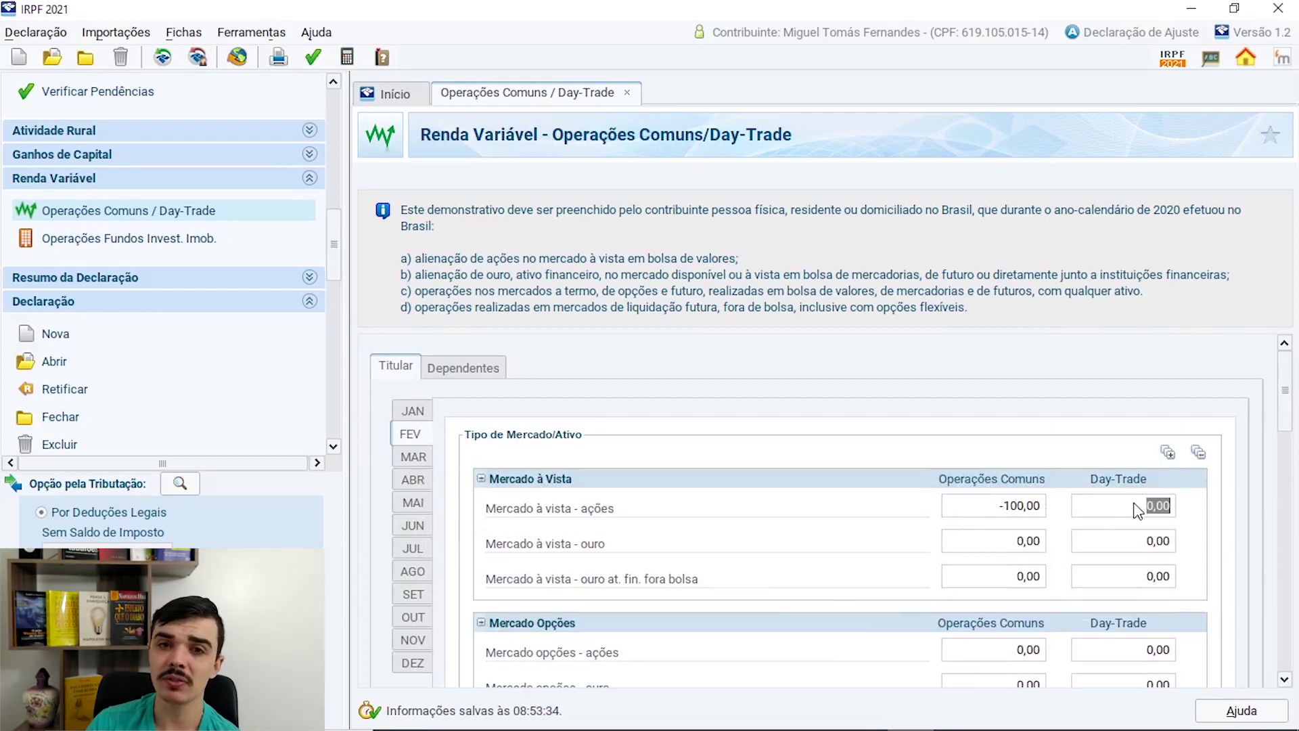
type("100")
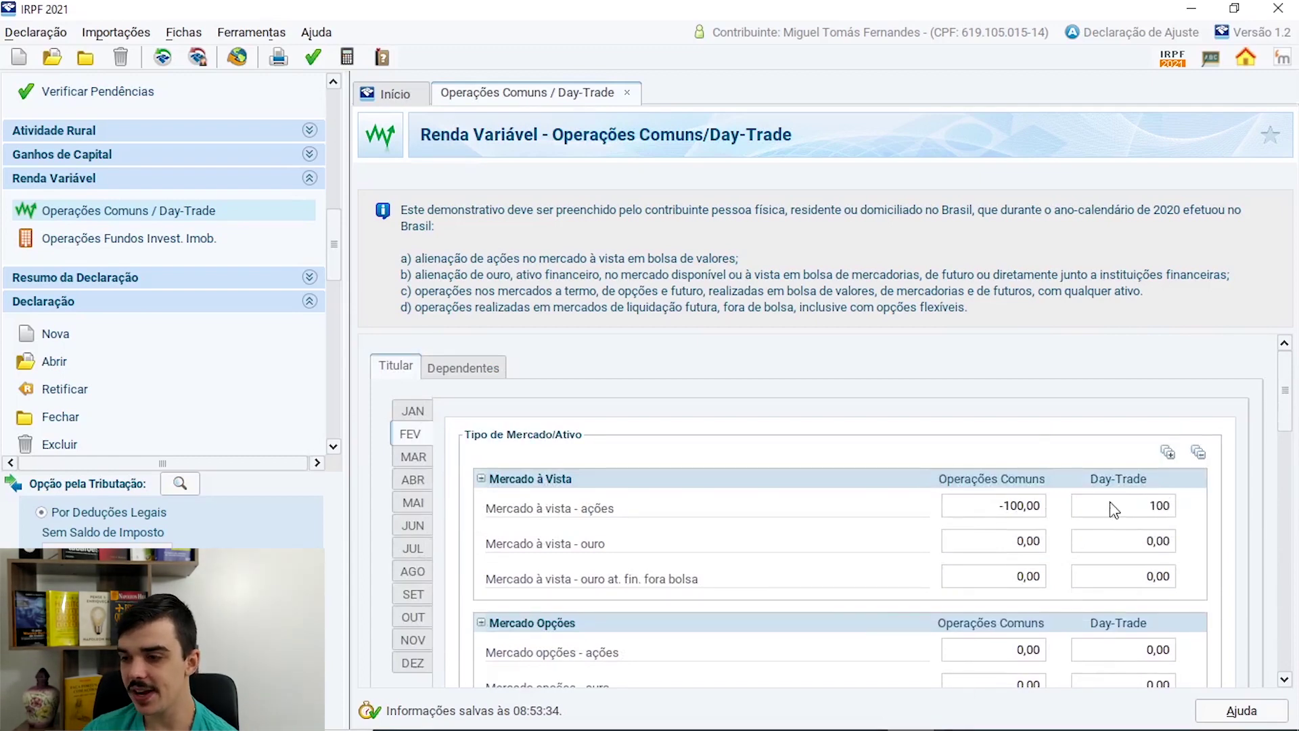
scroll(1118, 399, "down", 10)
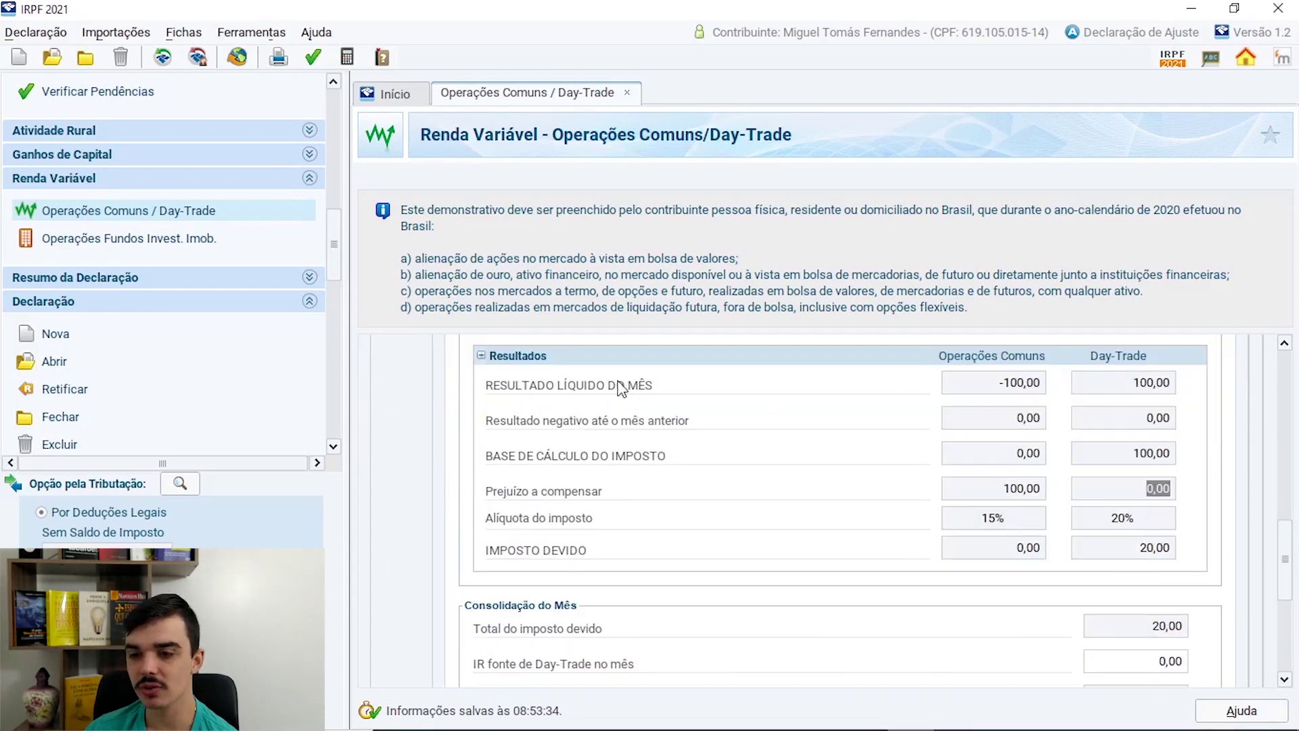
left_click(1147, 554)
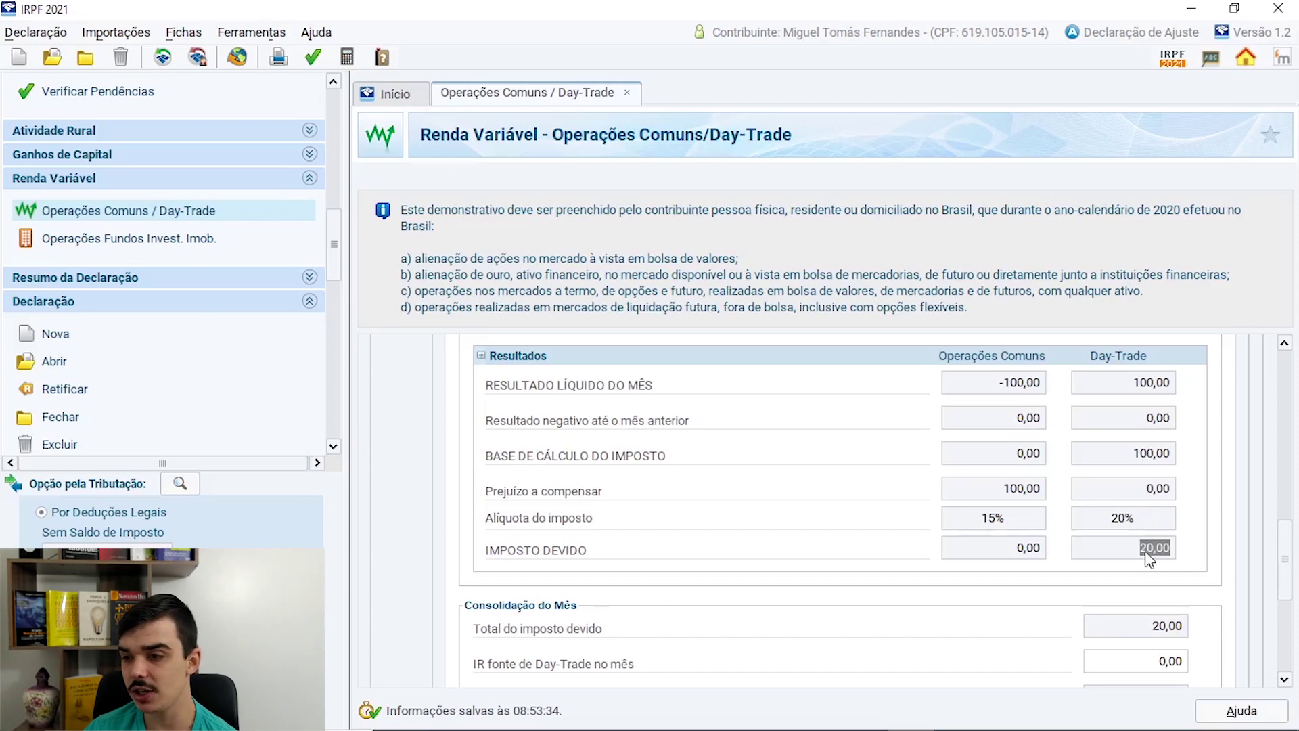
scroll(1164, 582, "down", 5)
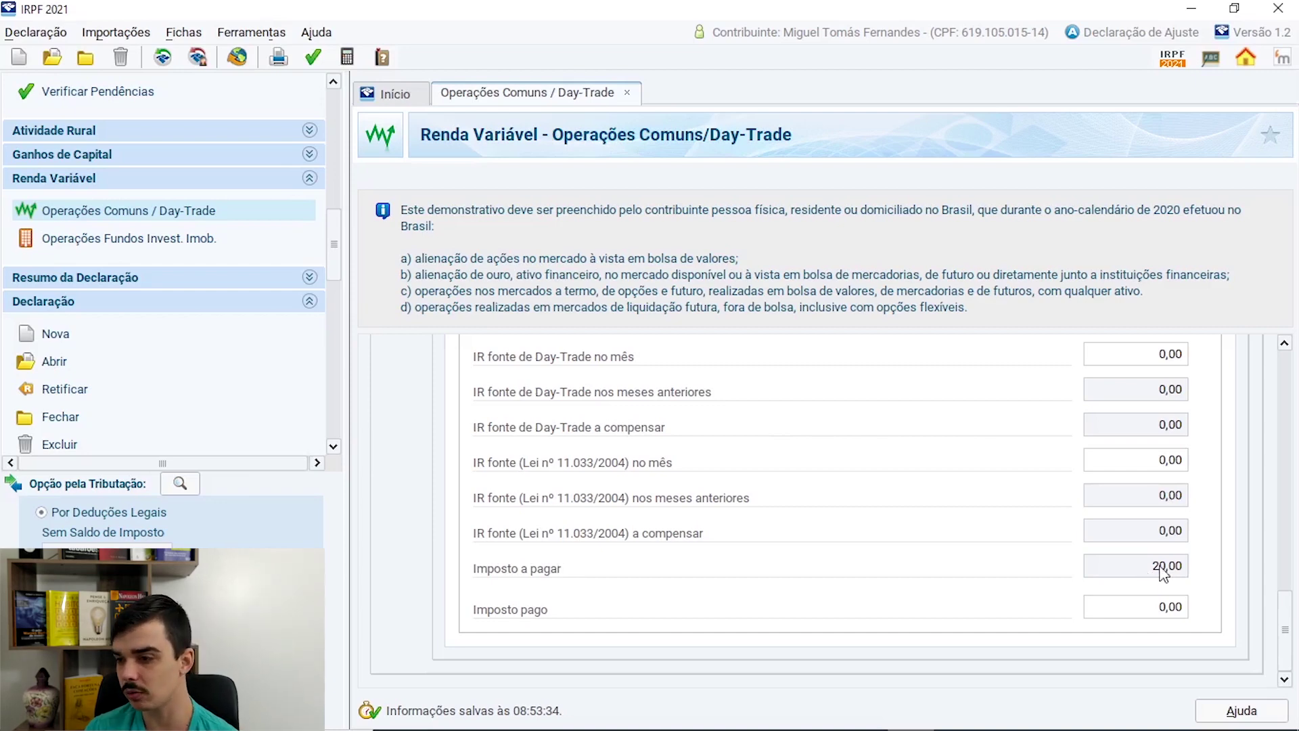
Step: Examine the Mercado à Vista, Mercado Opções, Mercado Futuro and Mercado a Termo sections of the February statement
scroll(1150, 576, "up", 10)
scroll(1046, 507, "up", 3)
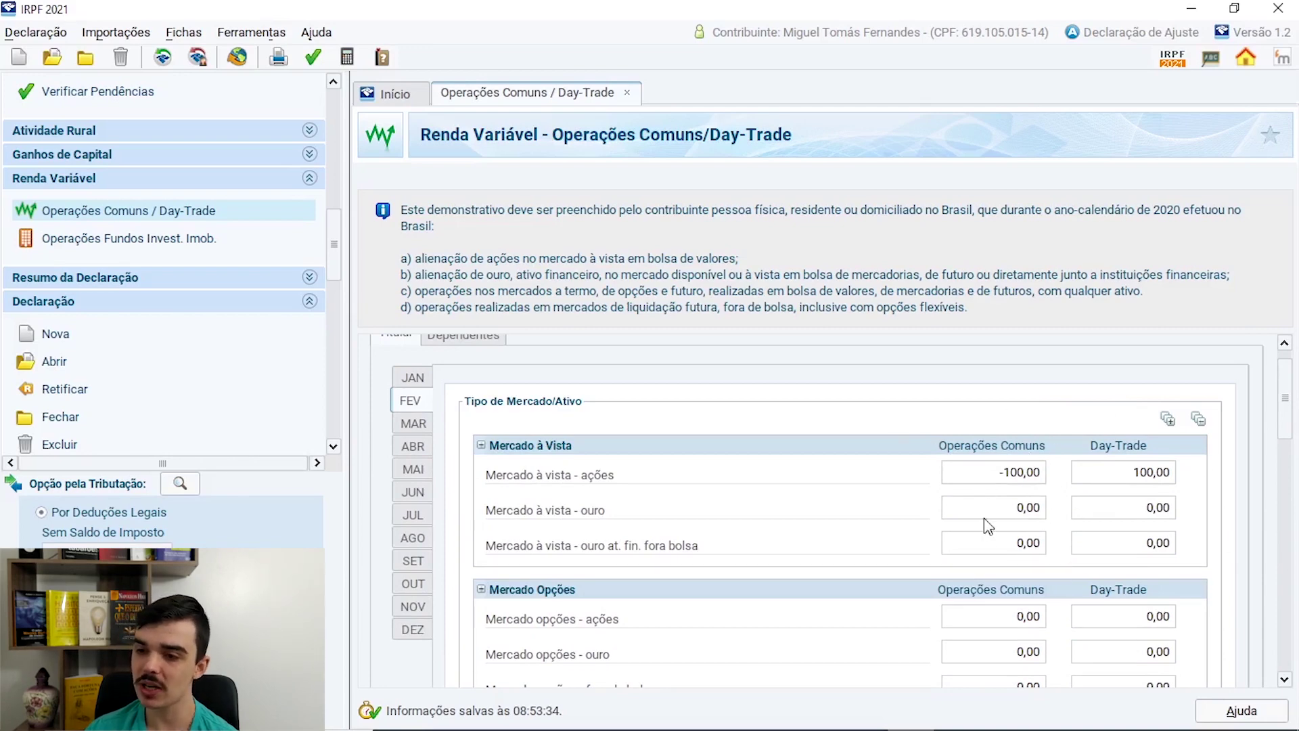
scroll(999, 537, "down", 1)
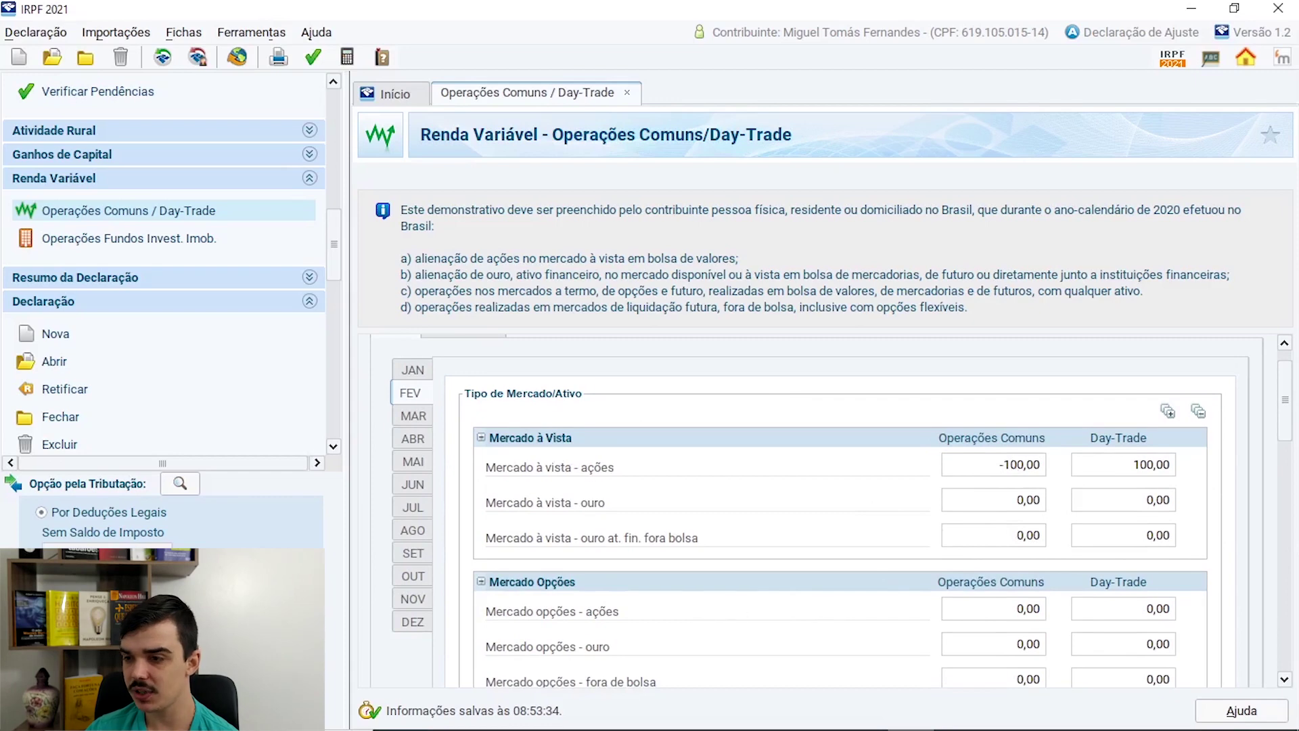
left_click_drag(1285, 436, 1293, 471)
scroll(879, 560, "down", 5)
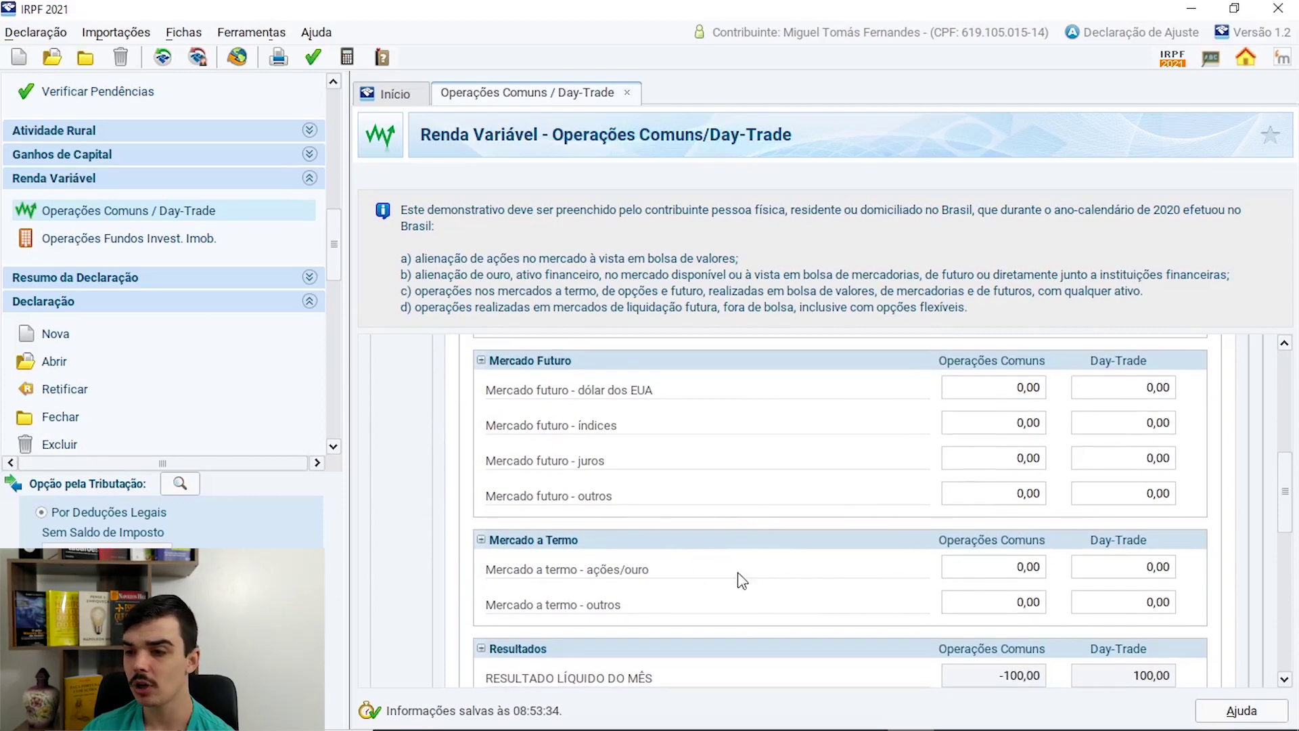
scroll(778, 569, "down", 1)
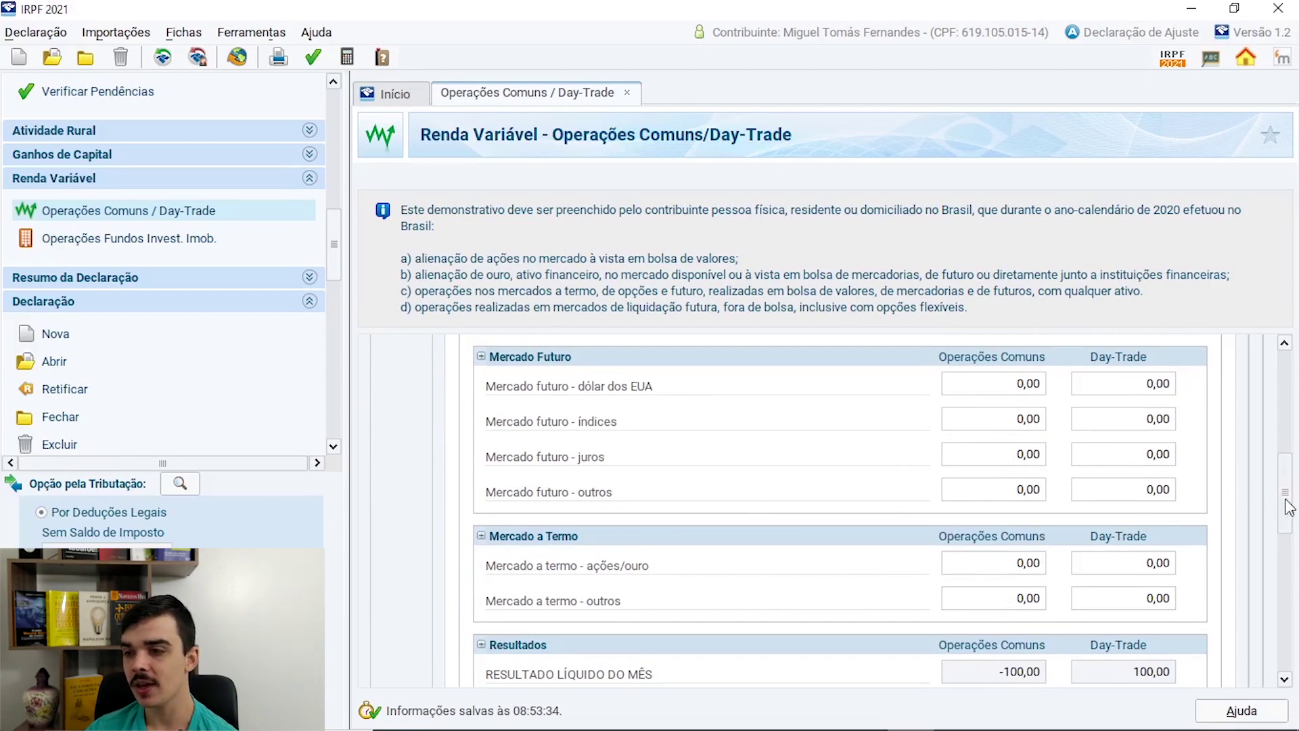
left_click_drag(1288, 498, 1287, 427)
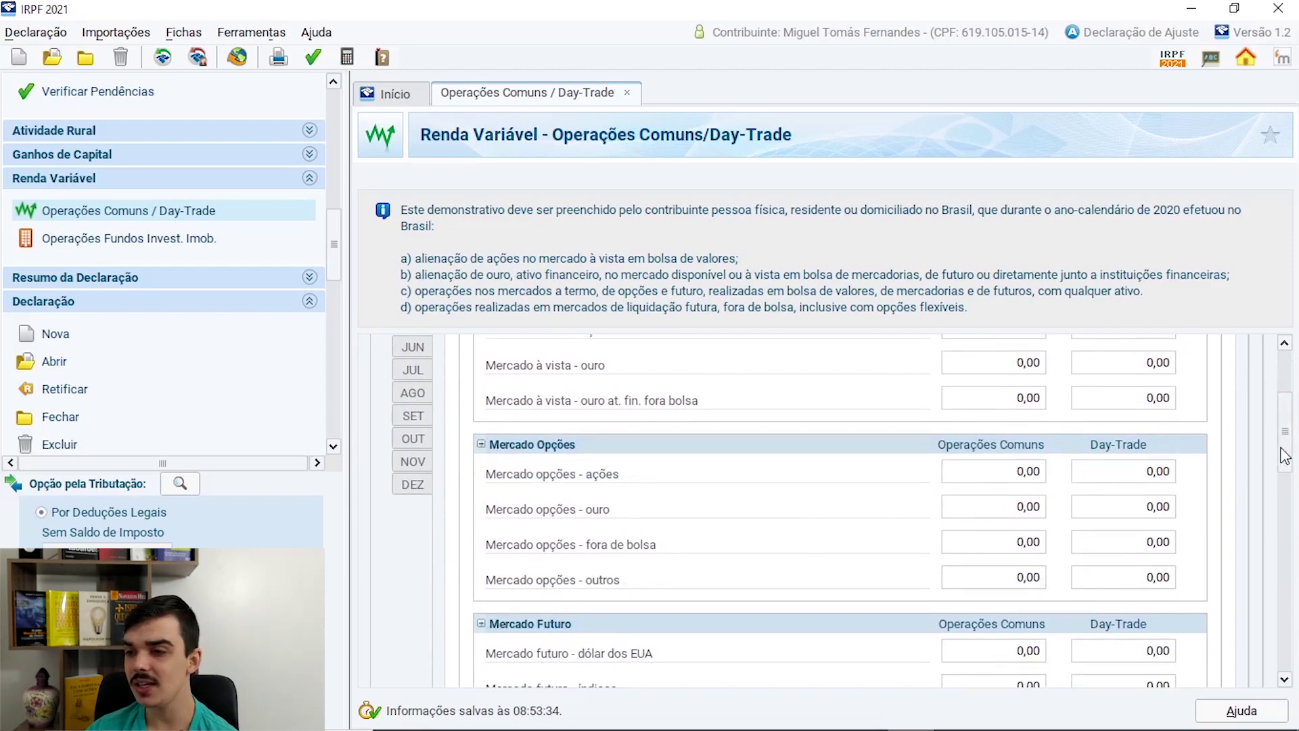
Step: Review the type 20 entry for net gains on share sales up to R$ 20.000,00 in Rendimentos Isentos e Não Tributáveis, including its Valor
scroll(1283, 452, "up", 4)
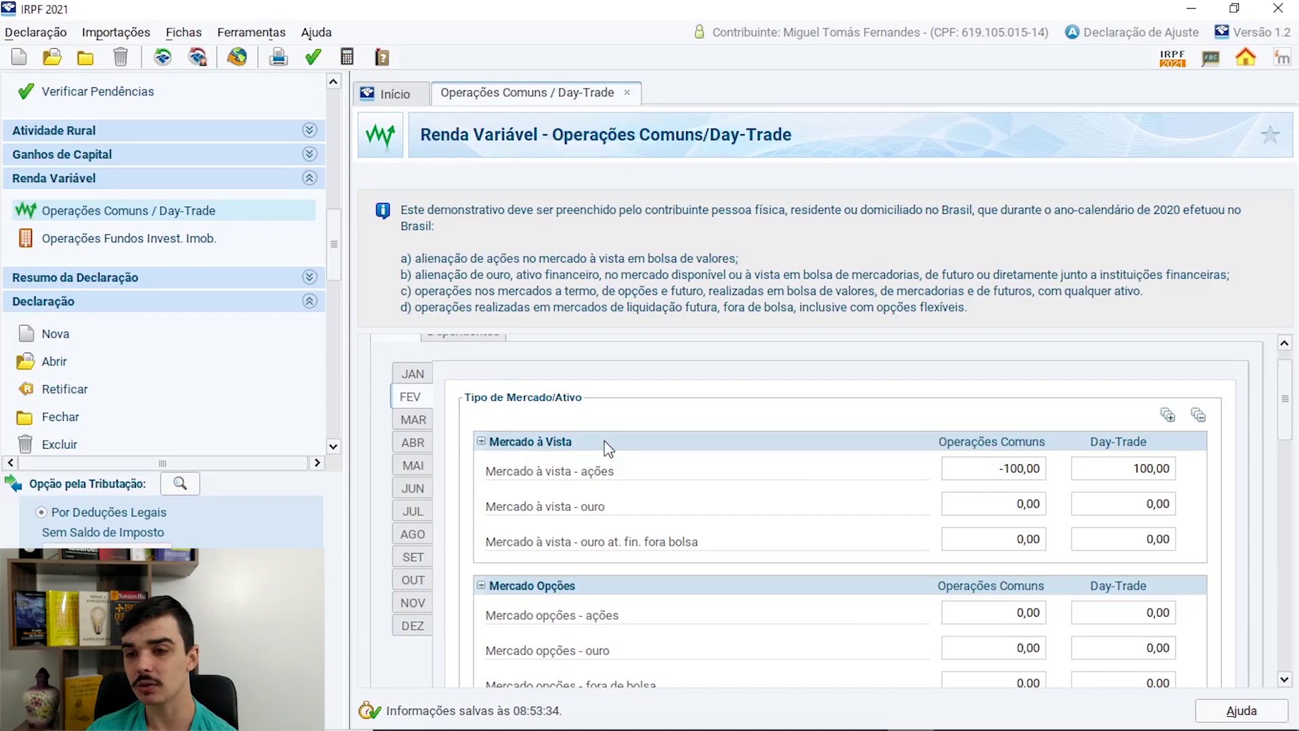
left_click_drag(330, 251, 368, 166)
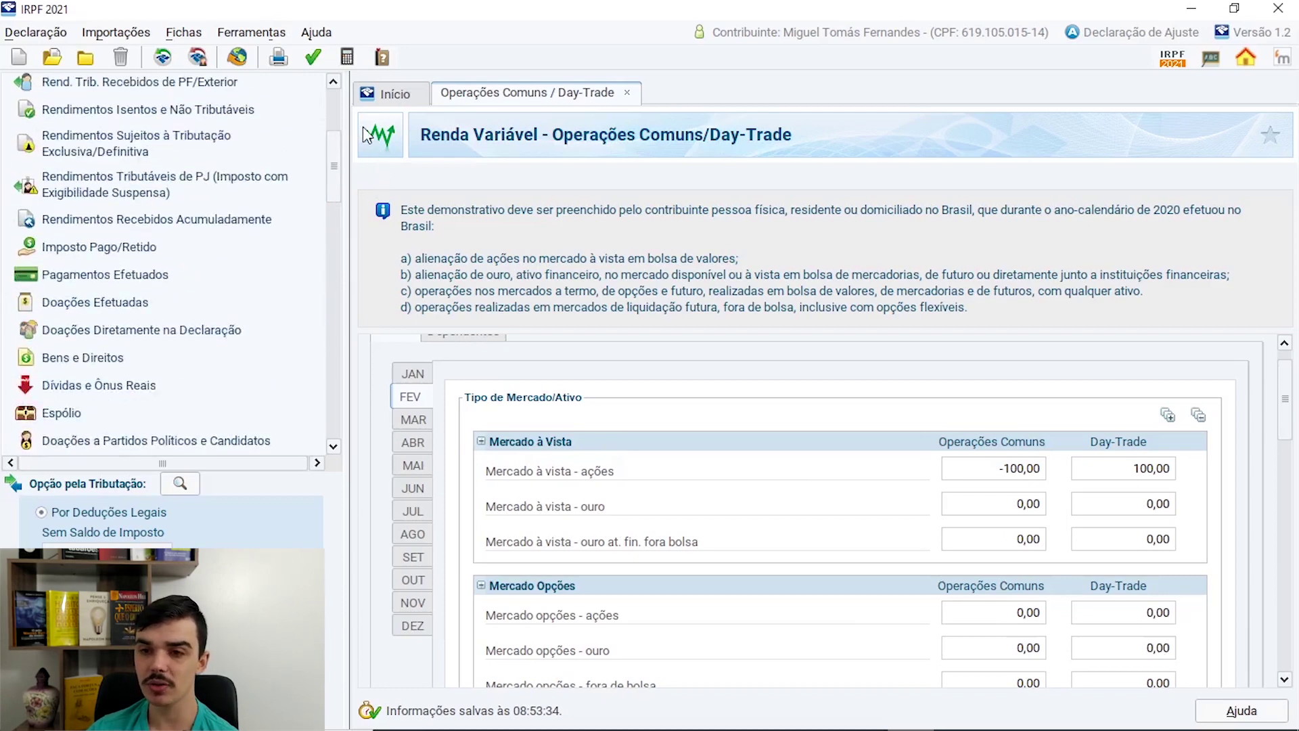
left_click(121, 111)
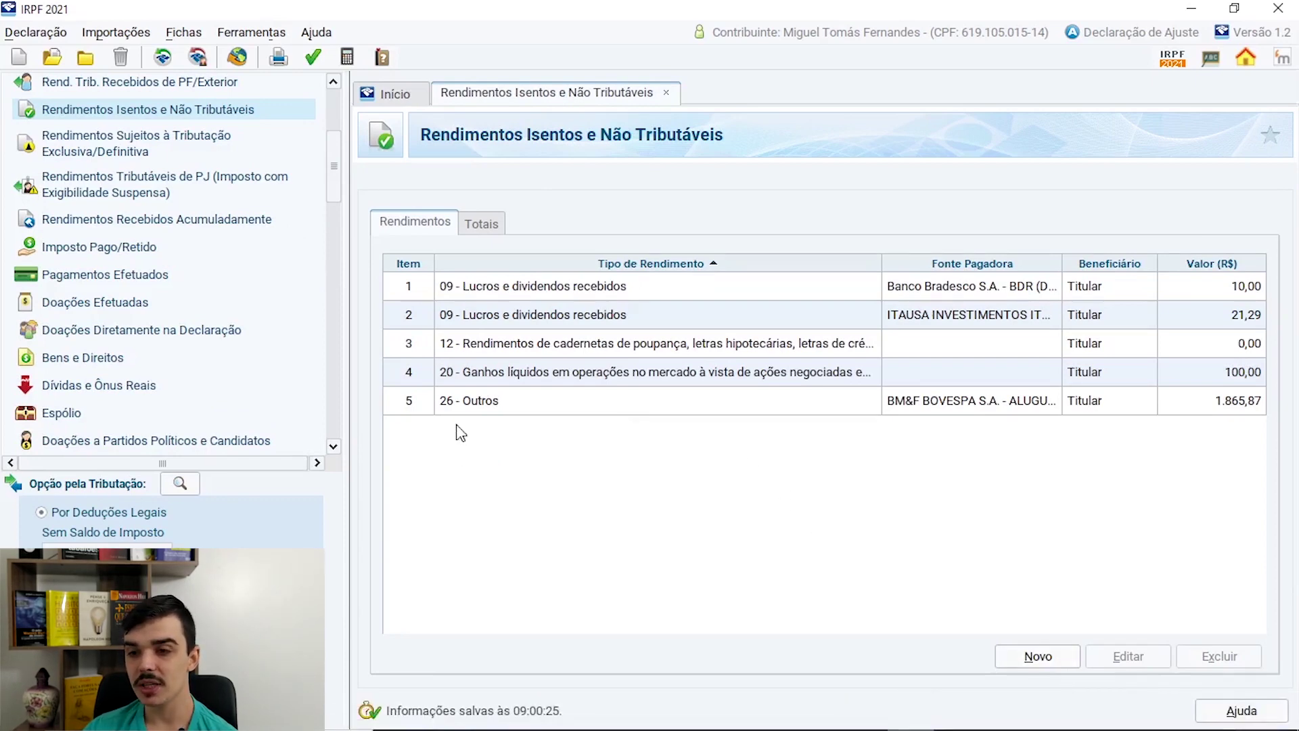
left_click(529, 383)
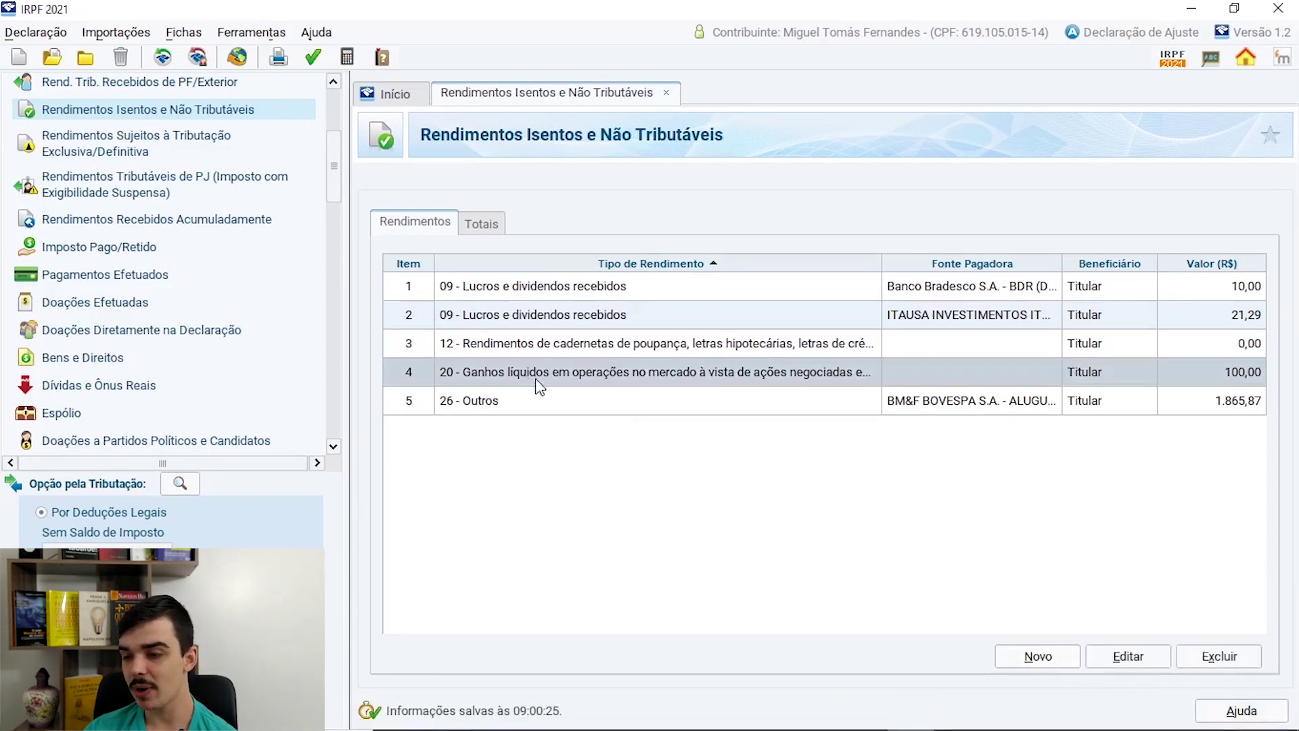
left_click(1129, 657)
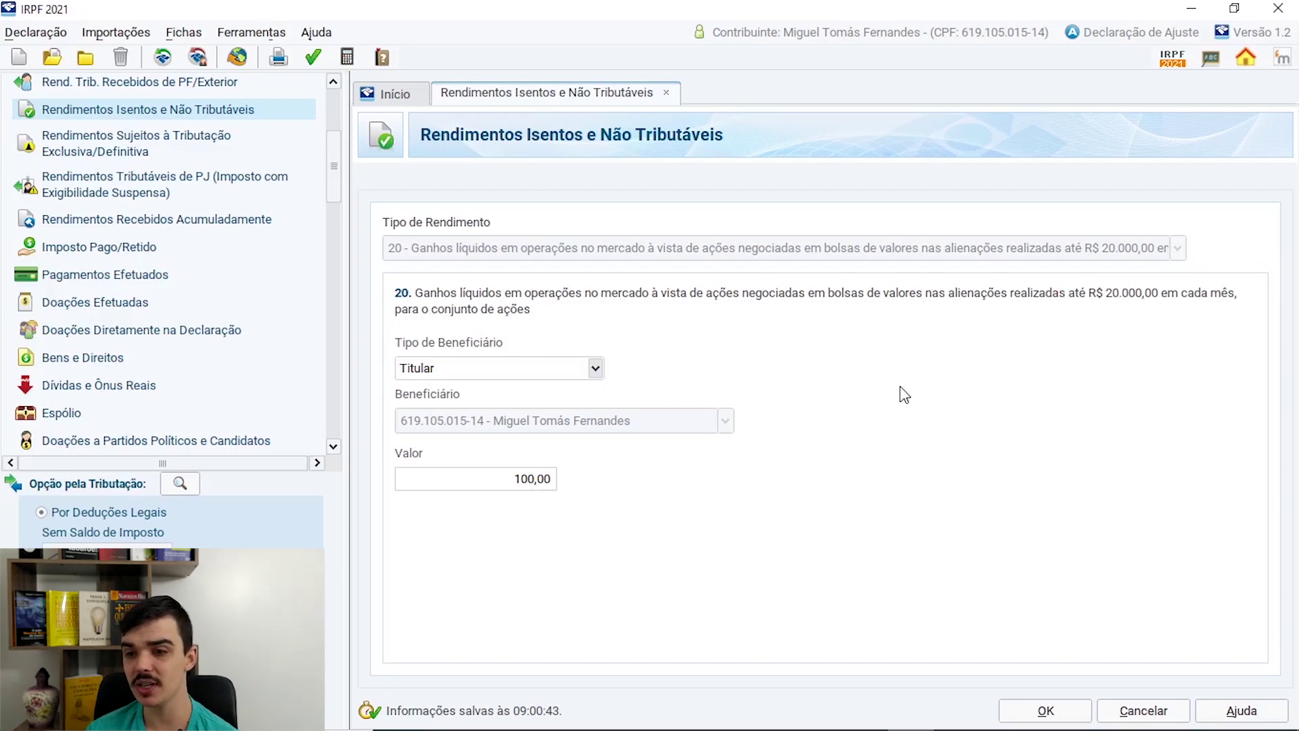
left_click_drag(501, 486, 564, 483)
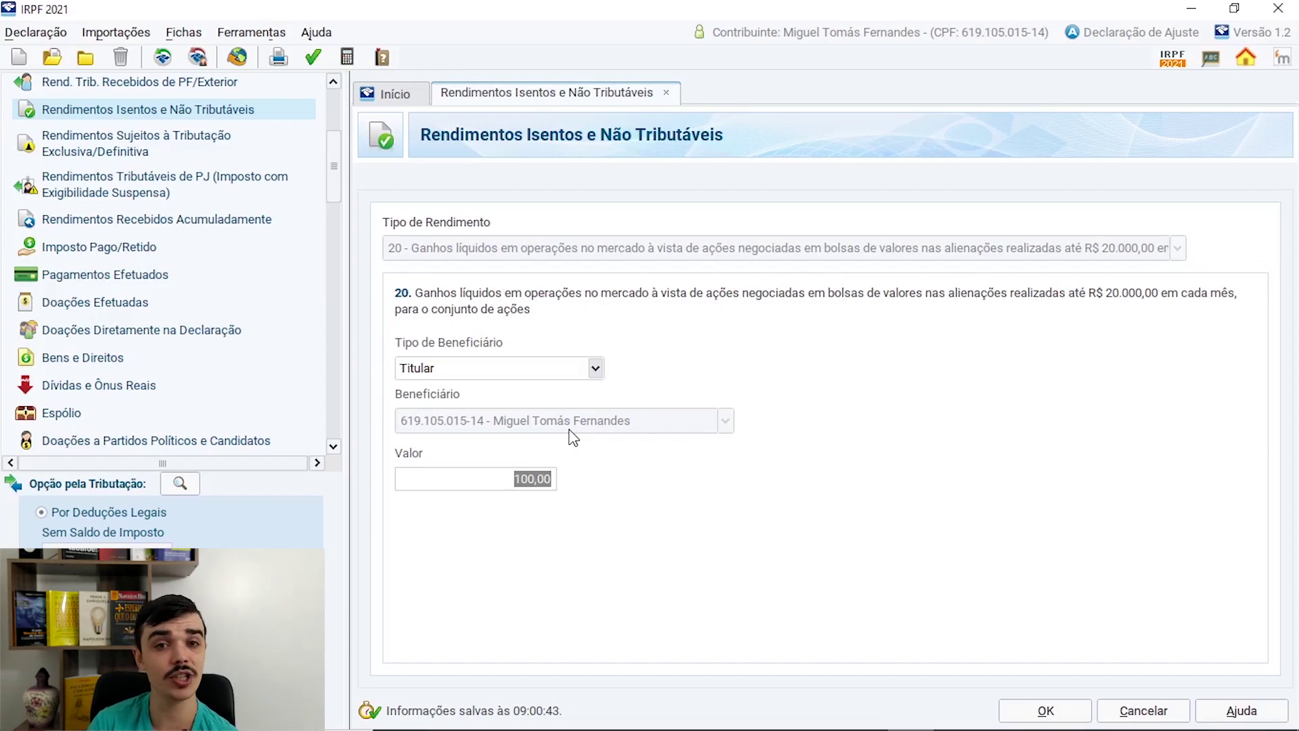
left_click(1046, 711)
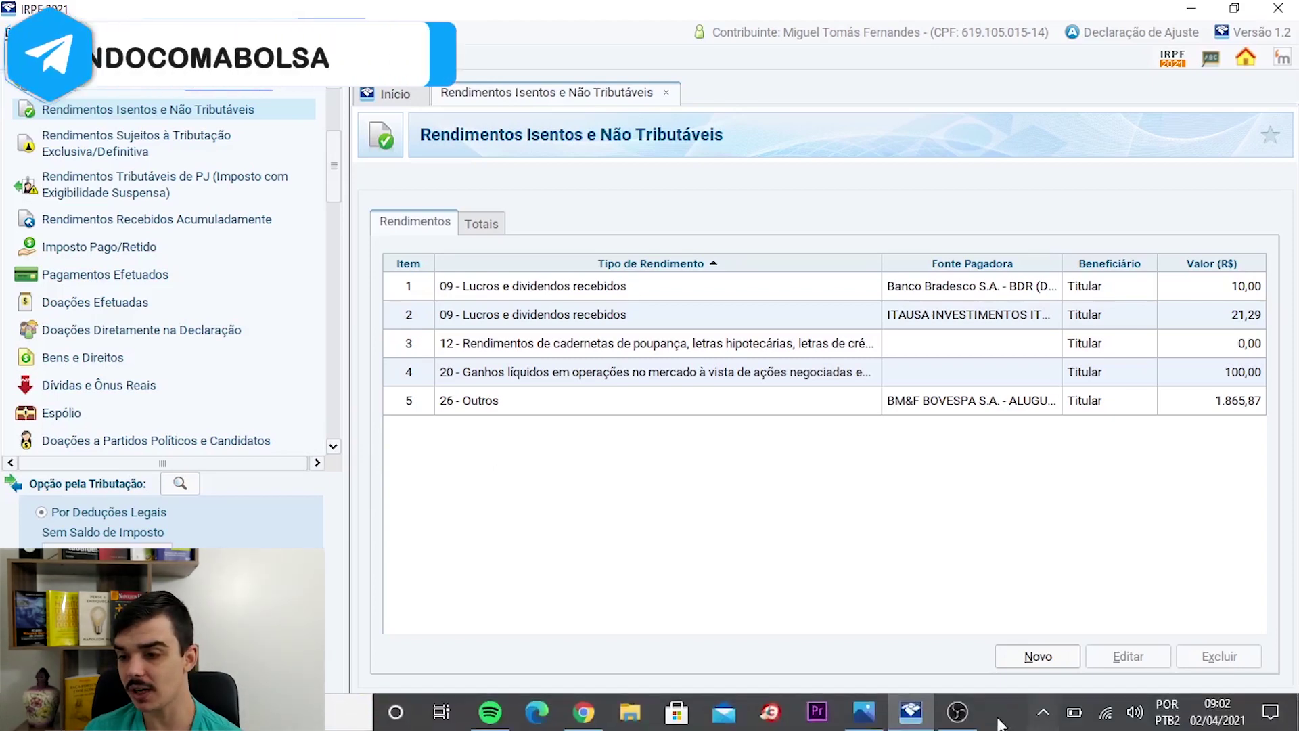
Step: Switch to the Photos app to view the Itaúsa Informe de Rendimentos e Posição Acionária
left_click(871, 712)
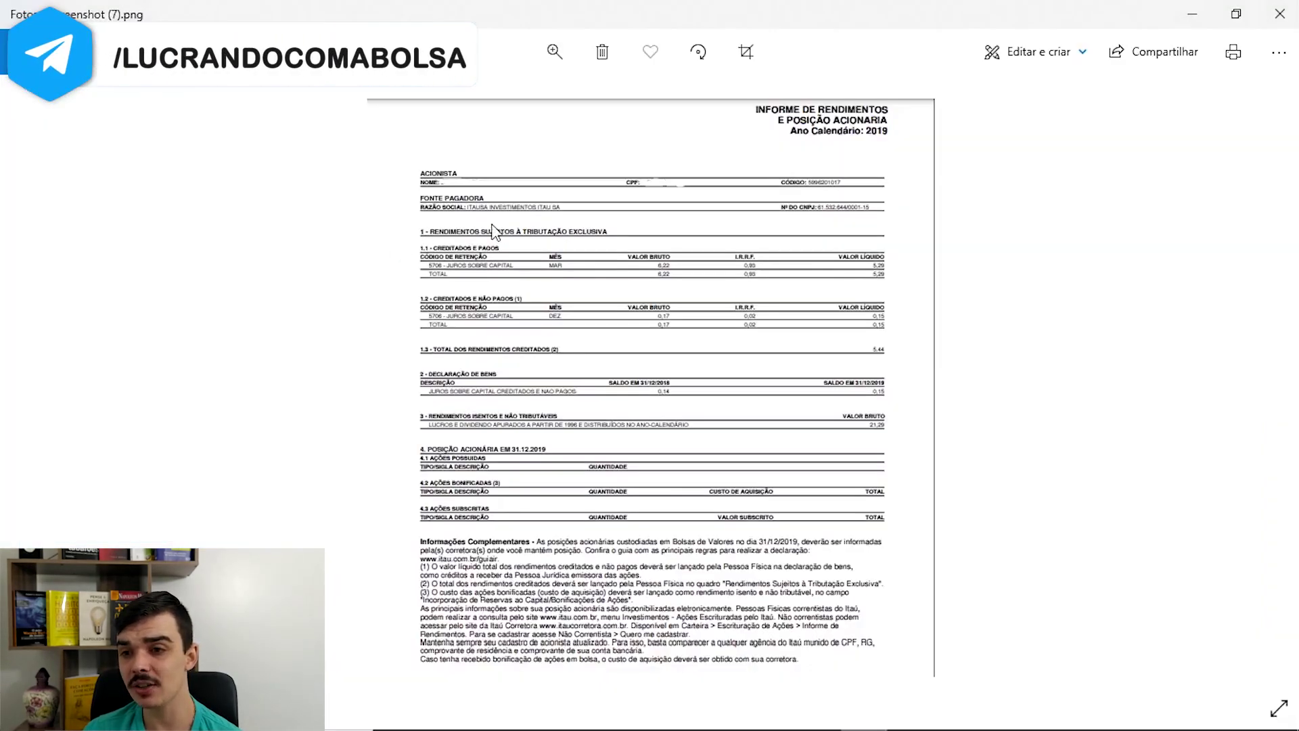